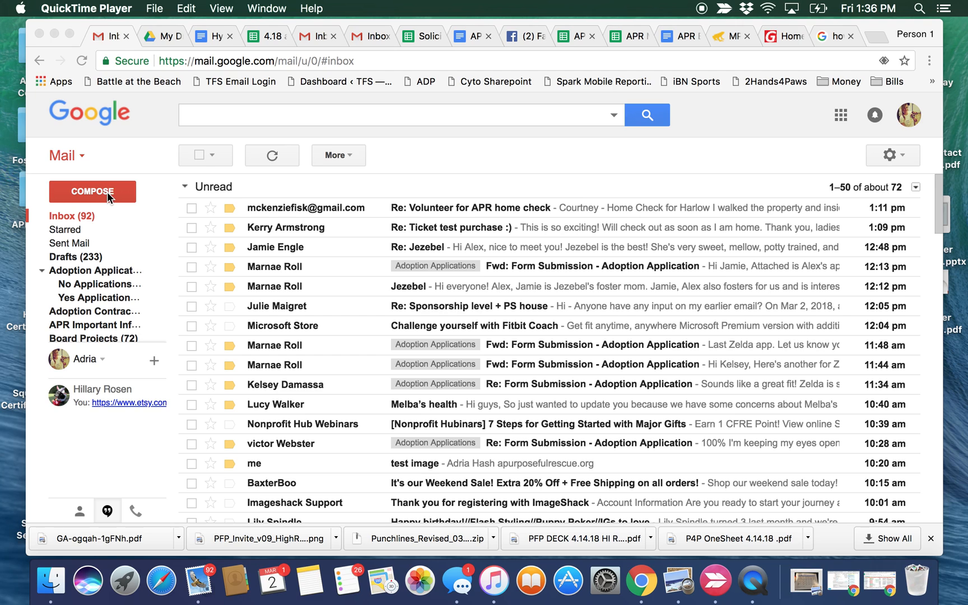
Start a new email with the subject "Punchline for Paws 2018 - Join us!"
{"action": "left_click", "coordinate": [109, 196]}
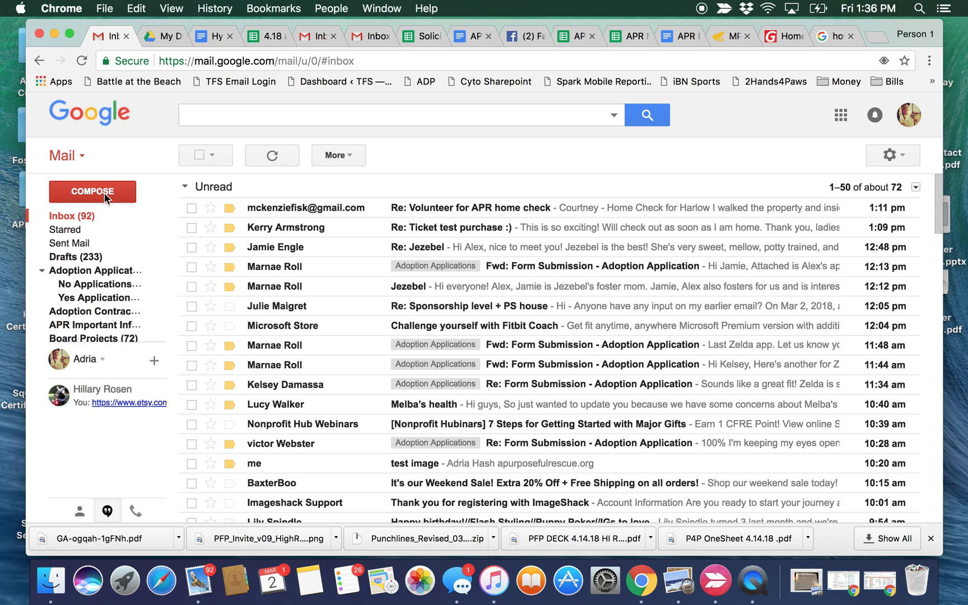
{"action": "left_click", "coordinate": [91, 191]}
{"action": "left_click", "coordinate": [597, 252]}
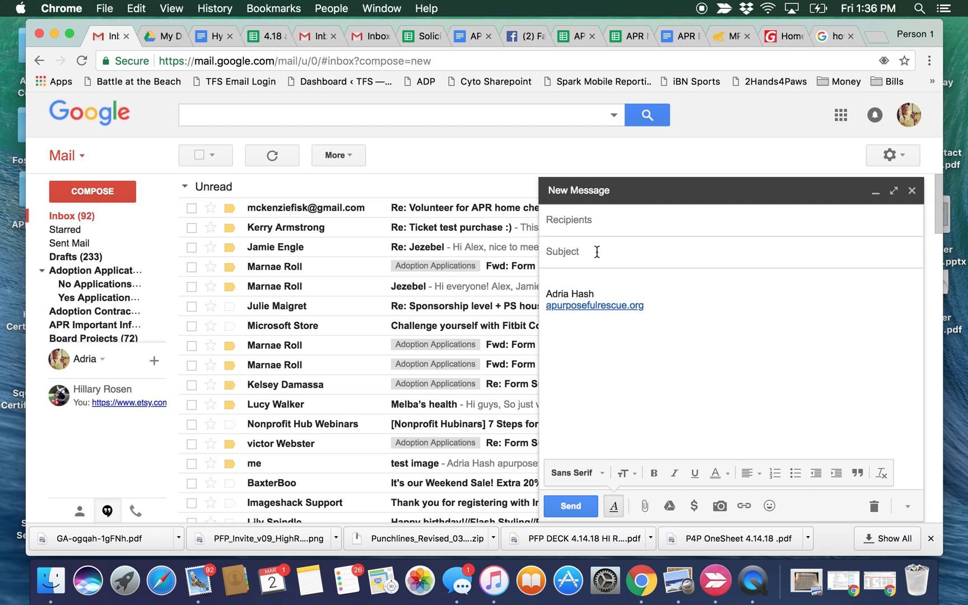
{"action": "type", "text": "Punchline for Paws 2018 - Join us!"}
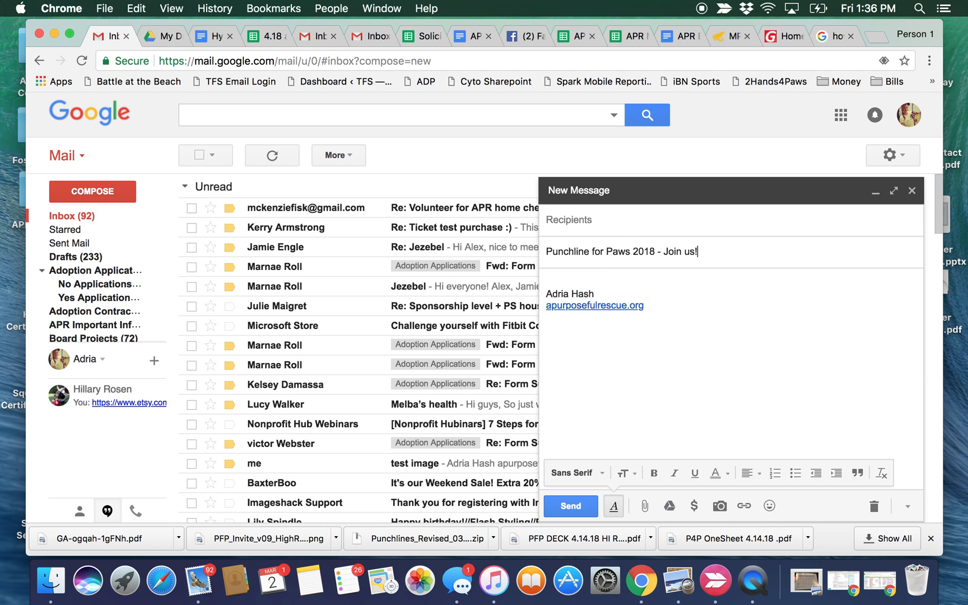
Write a greeting to the recipient by first name and "I hope you come out and give me lots of money for all the MUs!" above the signature
{"action": "left_click", "coordinate": [565, 280]}
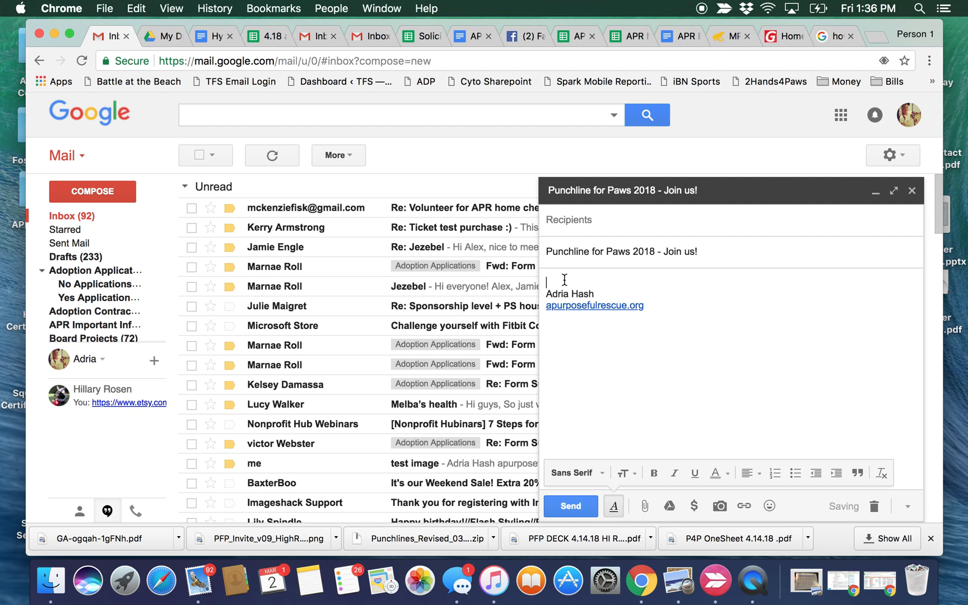
{"action": "key", "text": "Return"}
{"action": "key", "text": "Return"}
{"action": "key", "text": "Up"}
{"action": "key", "text": "Up"}
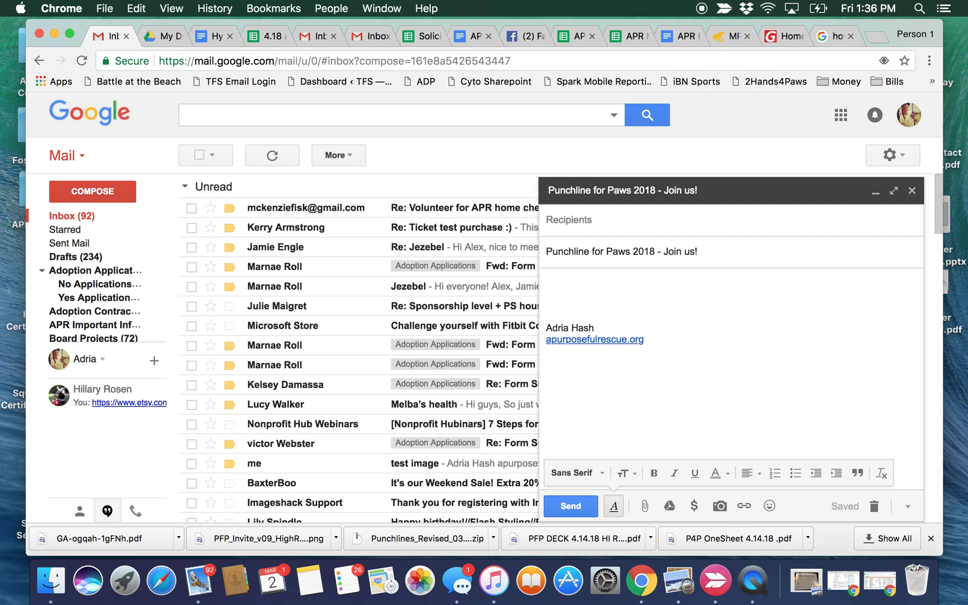
{"action": "type", "text": "Hi Hillary,"}
{"action": "key", "text": "Return"}
{"action": "type", "text": "I hope "}
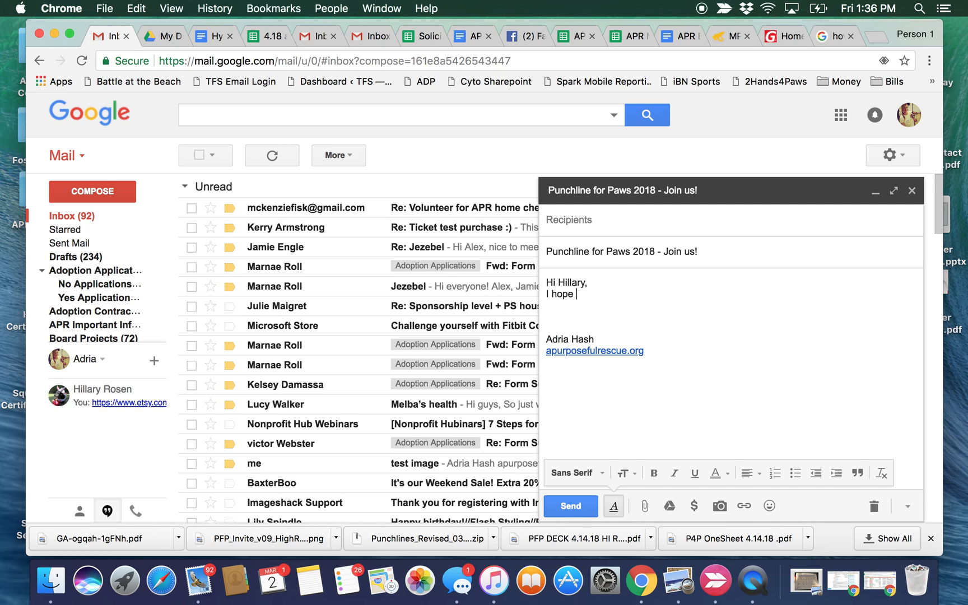
{"action": "type", "text": "you come out and give me lo"}
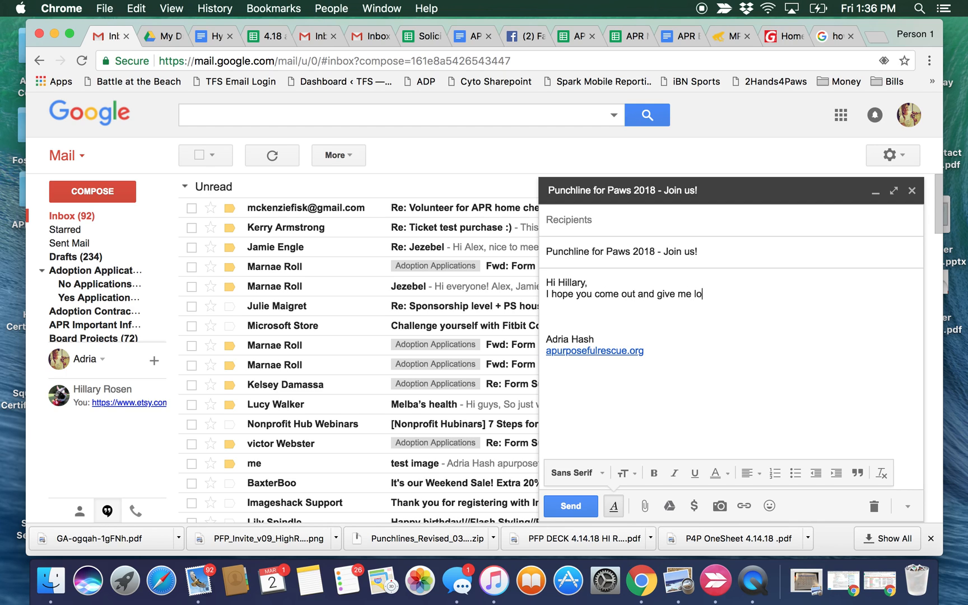
{"action": "type", "text": "ts of money for all the MUS!"}
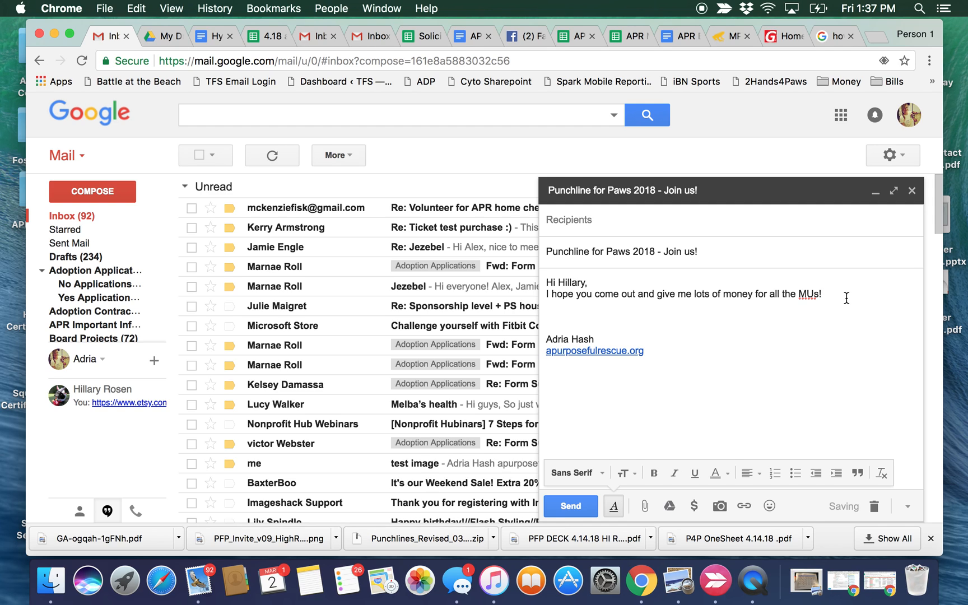
{"action": "key", "text": "Return"}
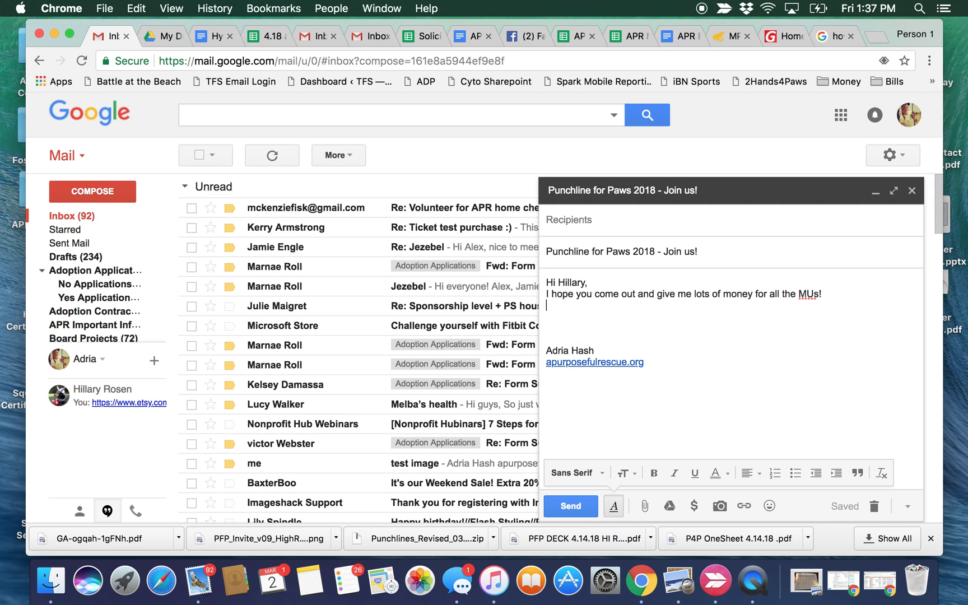
{"action": "key", "text": "Return"}
{"action": "key", "text": "Return"}
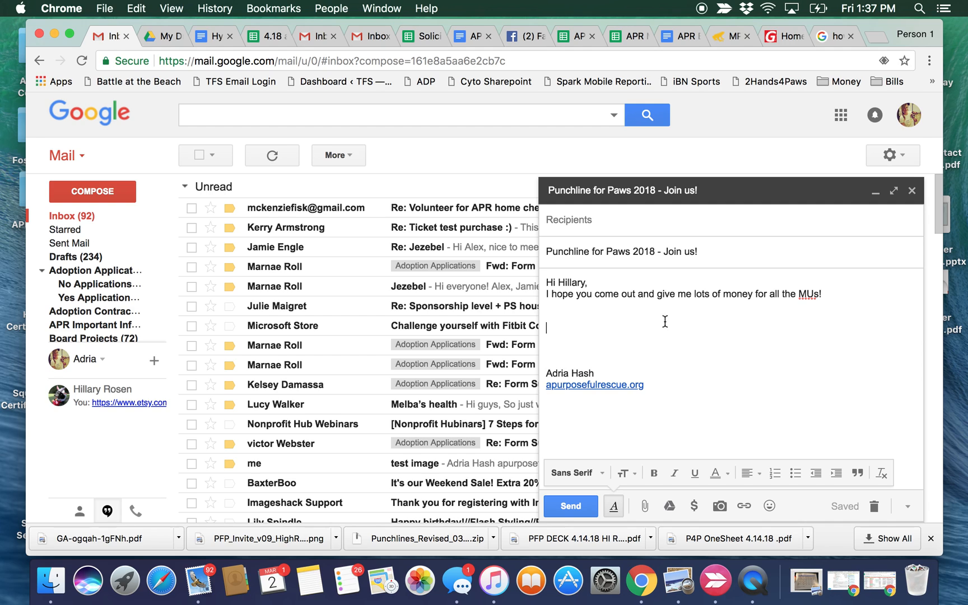
{"action": "left_click", "coordinate": [720, 508]}
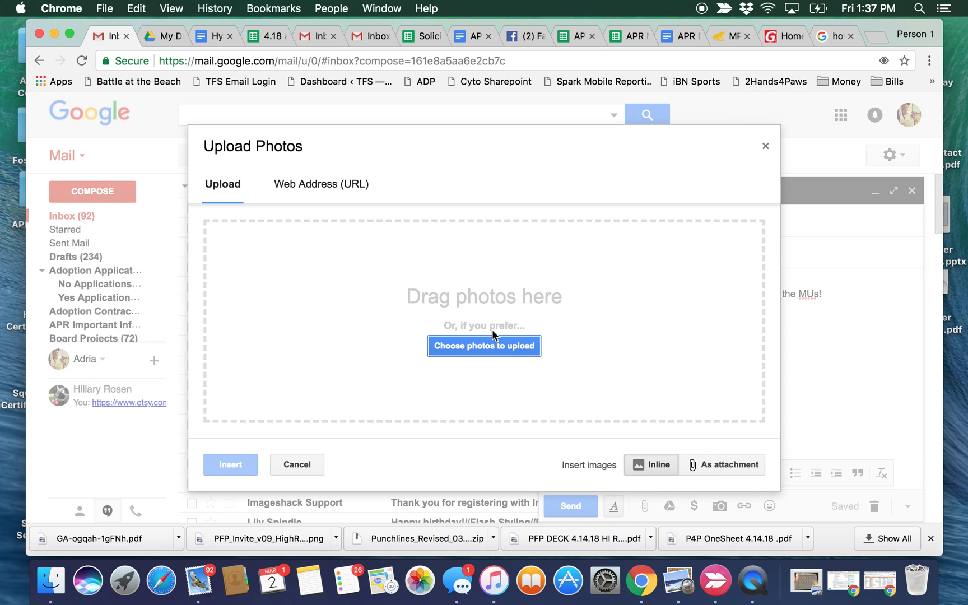
{"action": "left_click", "coordinate": [300, 185]}
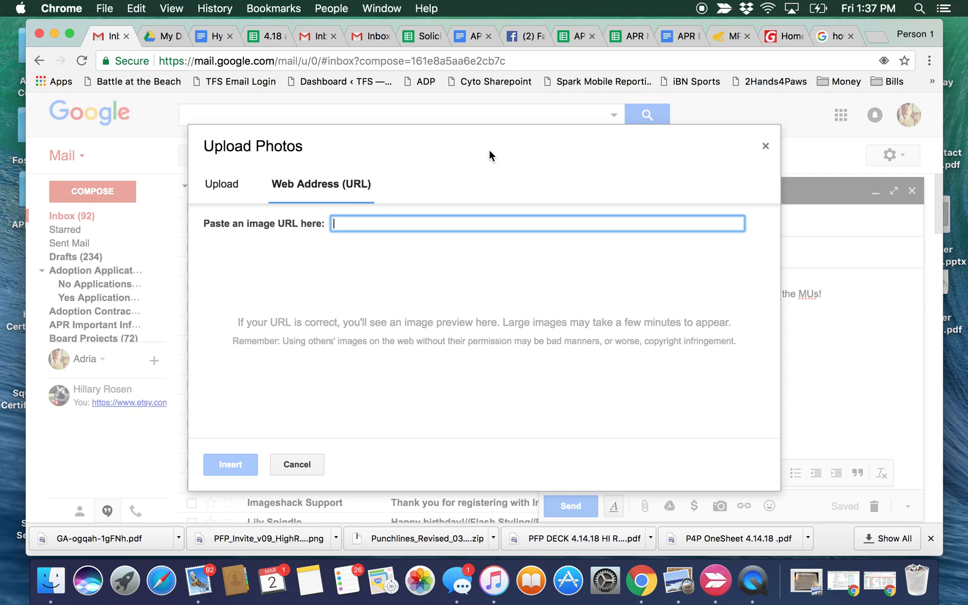
{"action": "left_click", "coordinate": [731, 36]}
{"action": "key", "text": "super+c"}
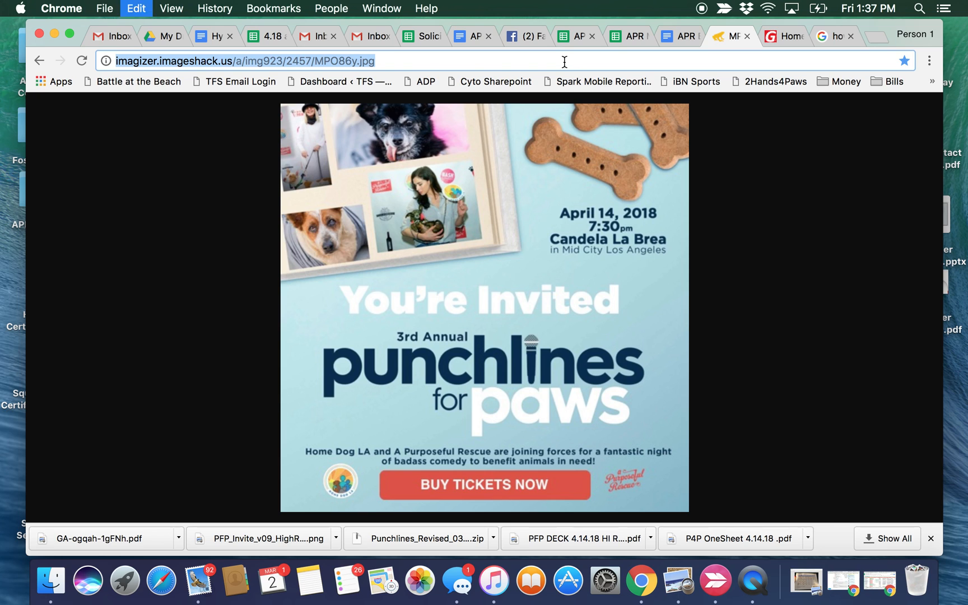
{"action": "left_click", "coordinate": [112, 37]}
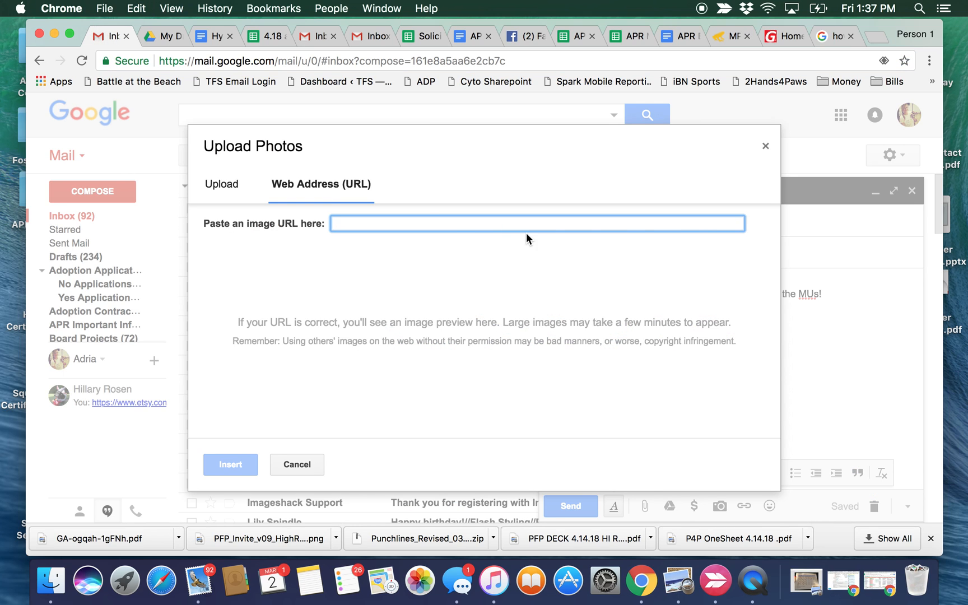
{"action": "key", "text": "super+v"}
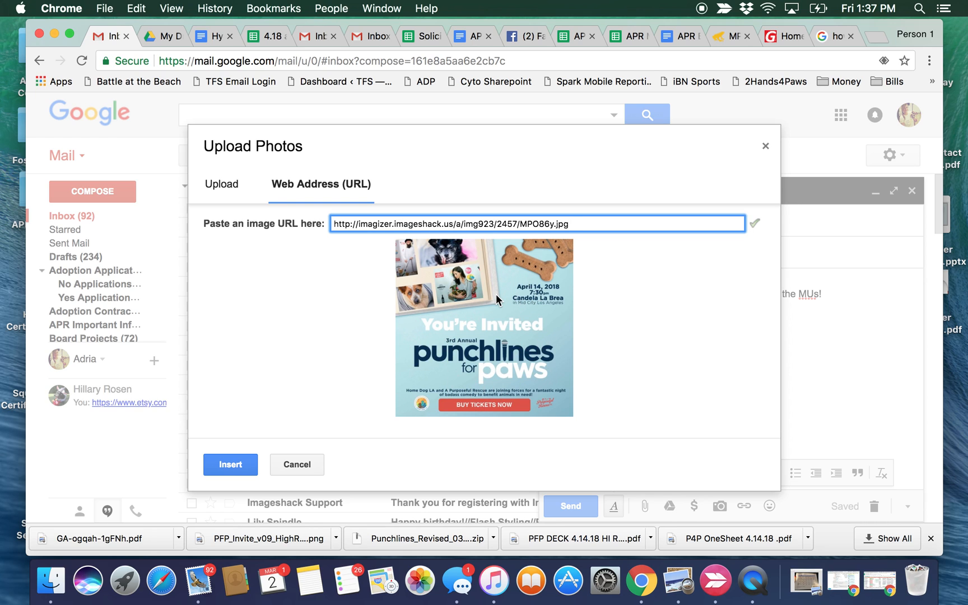
{"action": "left_click", "coordinate": [227, 466]}
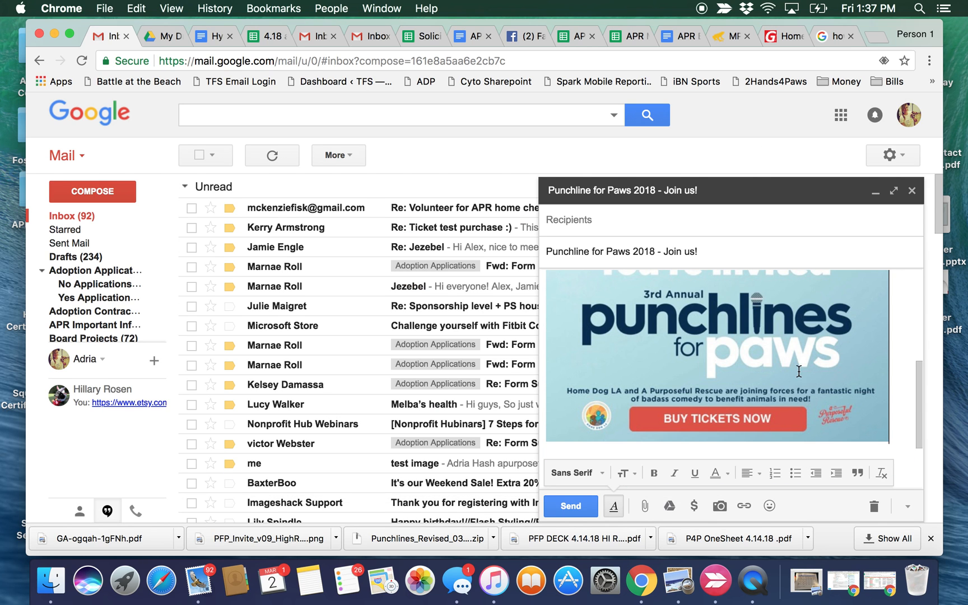
Select the inserted invitation image in the email body and turn it into a link
{"action": "scroll", "coordinate": [707, 355], "scroll_direction": "up", "scroll_amount": 5}
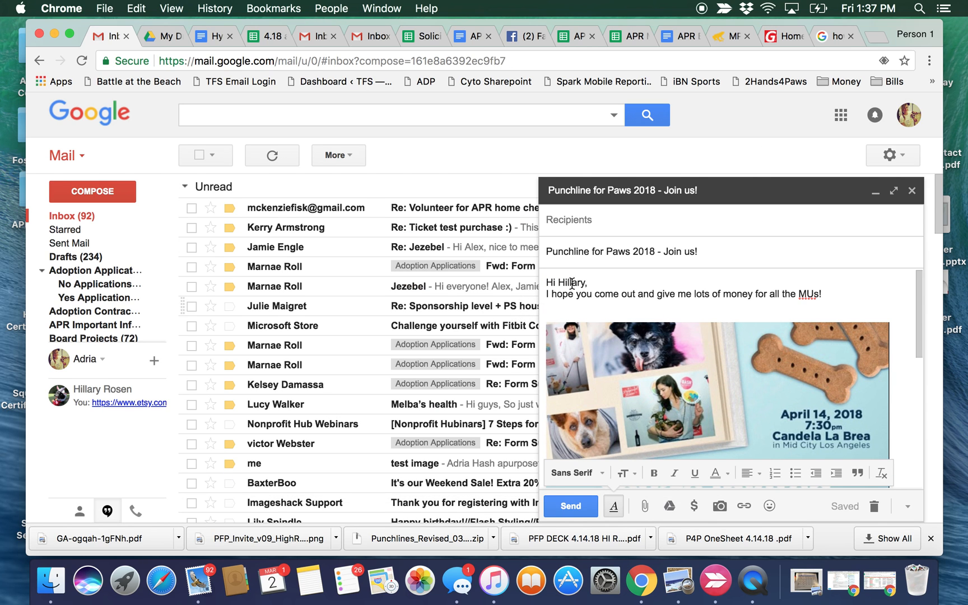
{"action": "scroll", "coordinate": [731, 382], "scroll_direction": "down", "scroll_amount": 2}
{"action": "scroll", "coordinate": [730, 383], "scroll_direction": "down", "scroll_amount": 2}
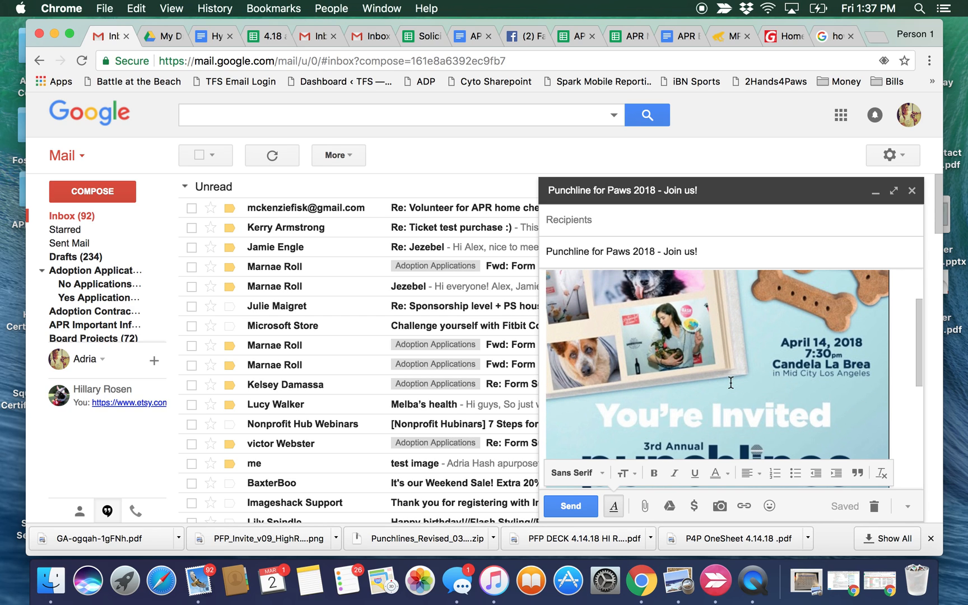
{"action": "scroll", "coordinate": [736, 344], "scroll_direction": "down", "scroll_amount": 2}
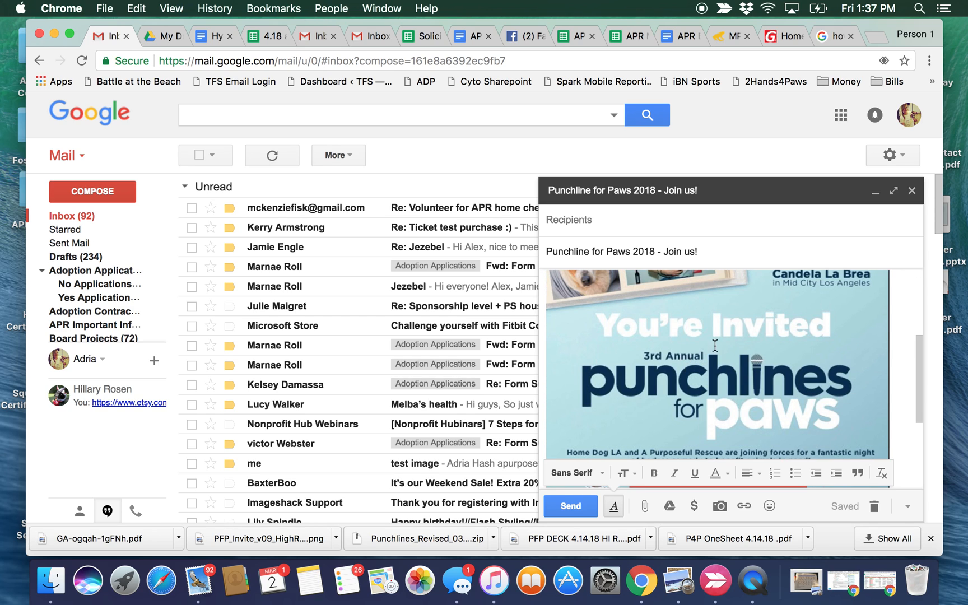
{"action": "scroll", "coordinate": [749, 370], "scroll_direction": "down", "scroll_amount": 4}
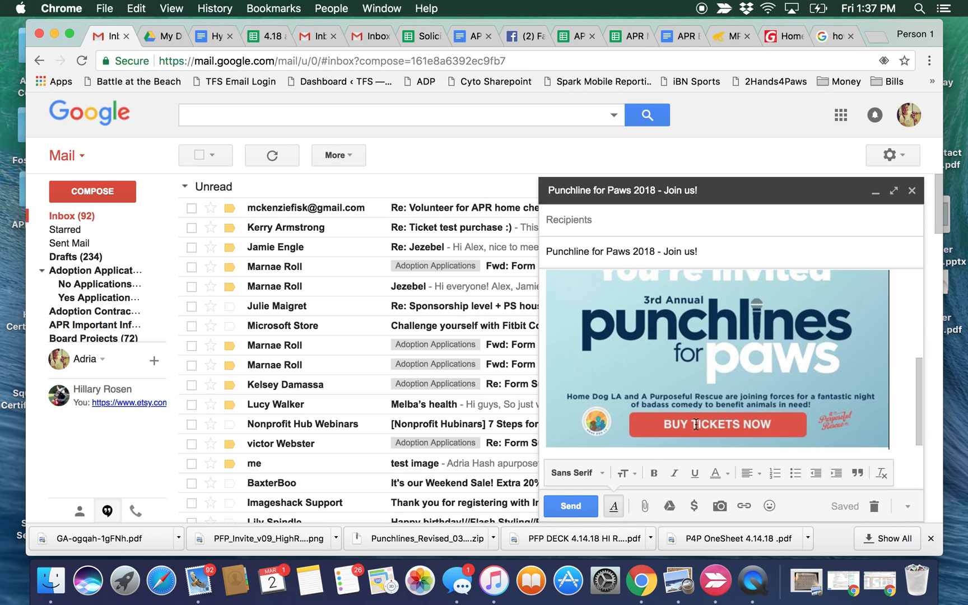
{"action": "scroll", "coordinate": [808, 358], "scroll_direction": "down", "scroll_amount": 3}
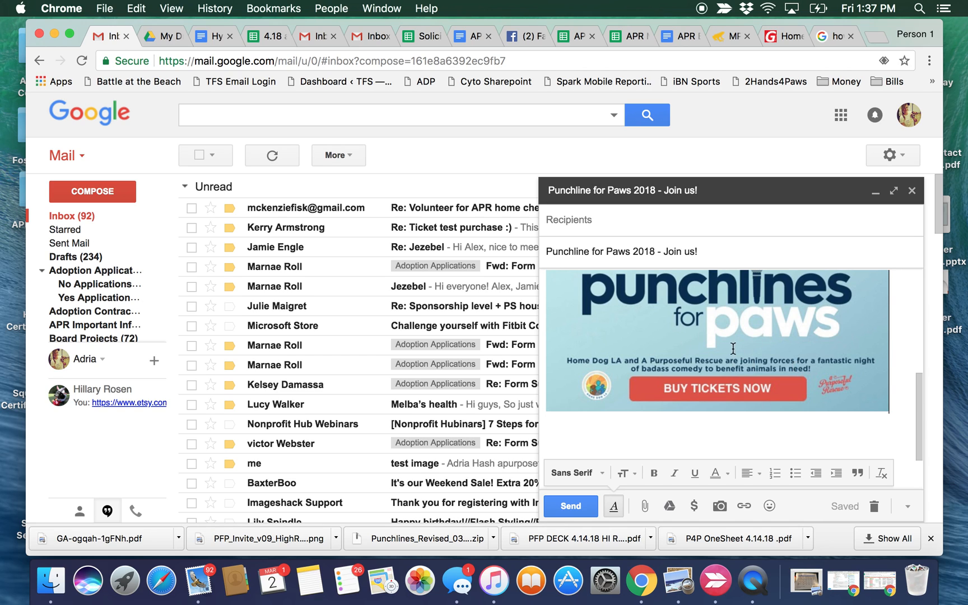
{"action": "left_click", "coordinate": [892, 404]}
{"action": "left_click", "coordinate": [894, 403]}
{"action": "left_click_drag", "start_coordinate": [894, 403], "coordinate": [634, 390]}
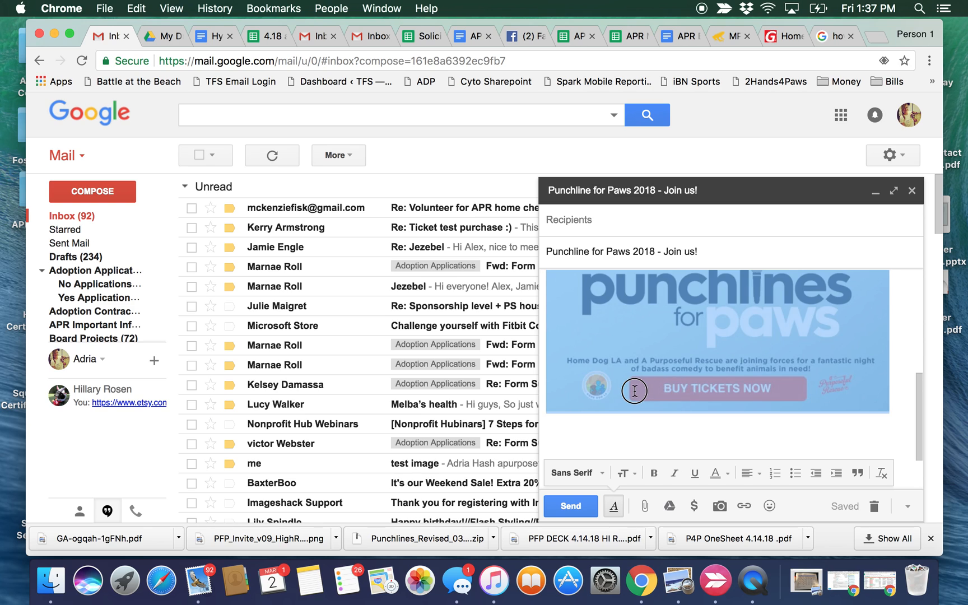
{"action": "left_click", "coordinate": [634, 390]}
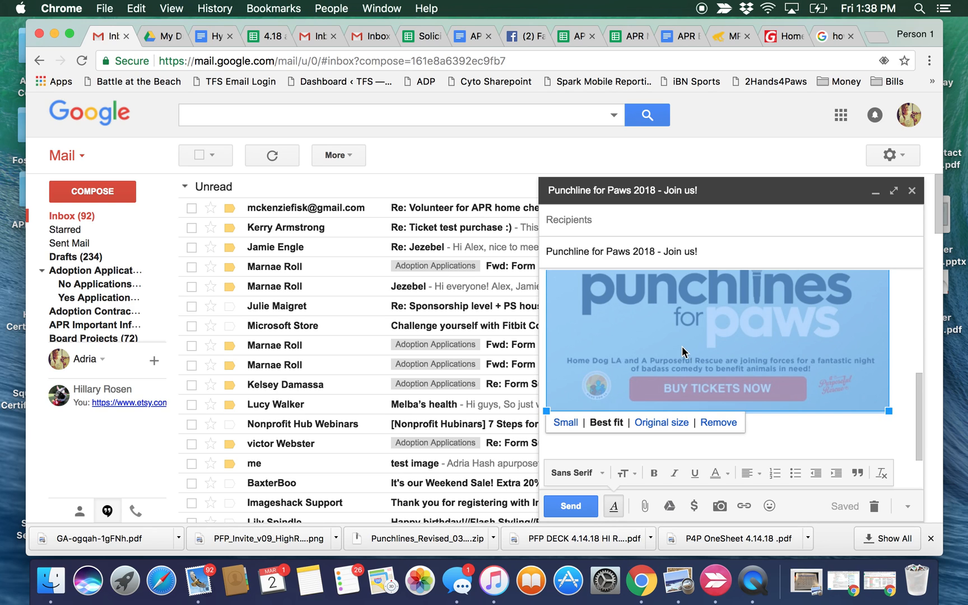
{"action": "left_click", "coordinate": [742, 508]}
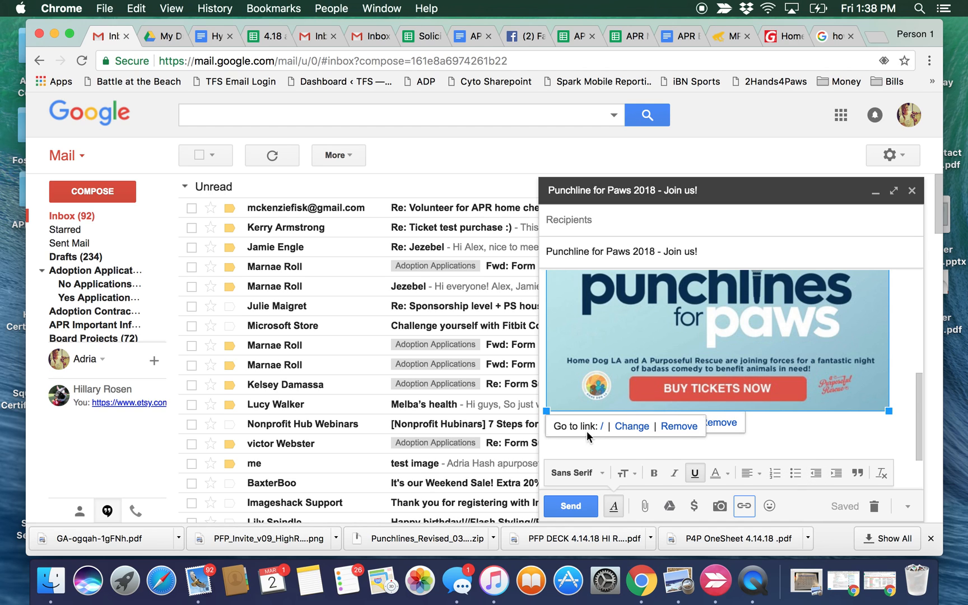
{"action": "left_click", "coordinate": [632, 427]}
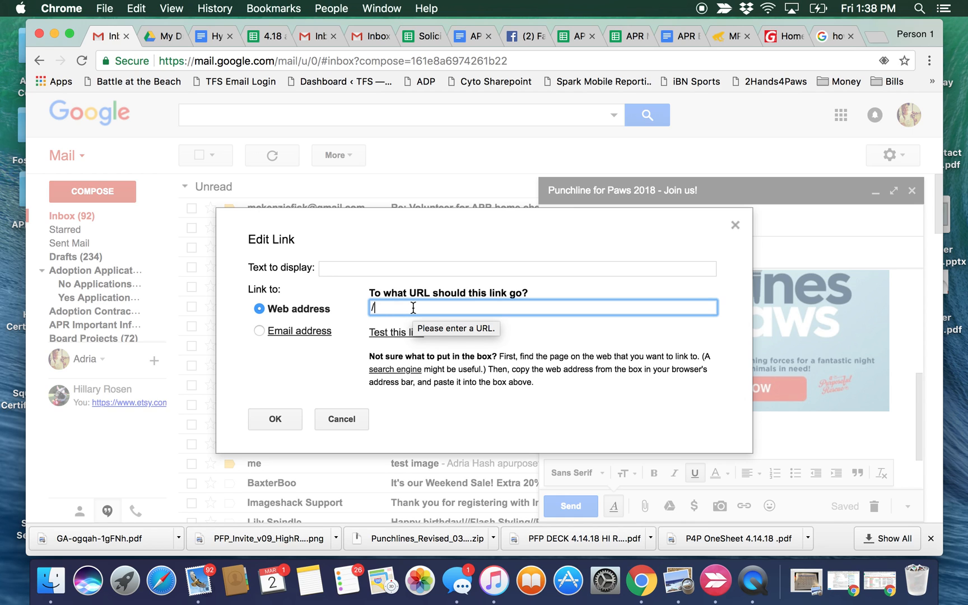
{"action": "key", "text": "BackSpace"}
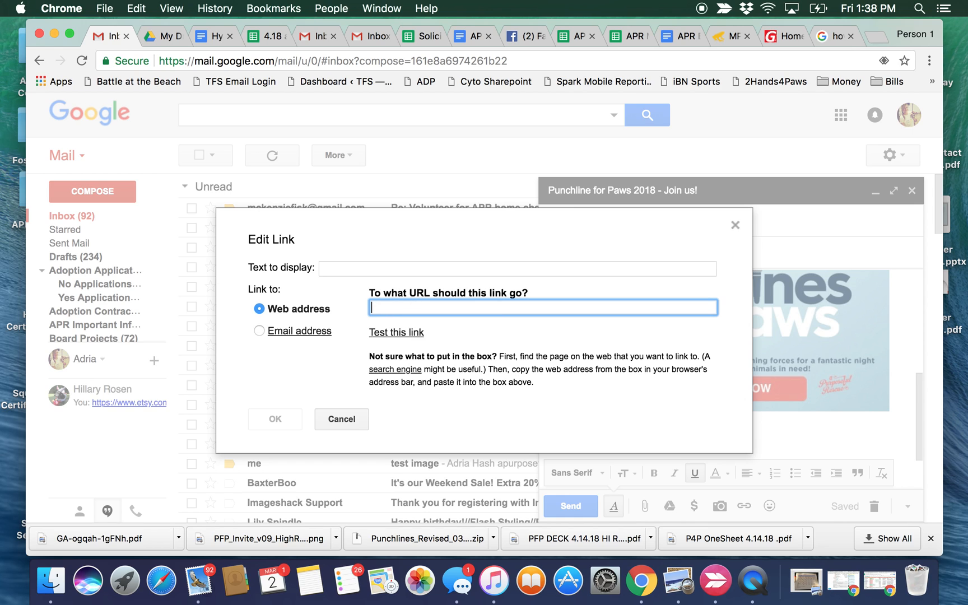
{"action": "left_click", "coordinate": [782, 37]}
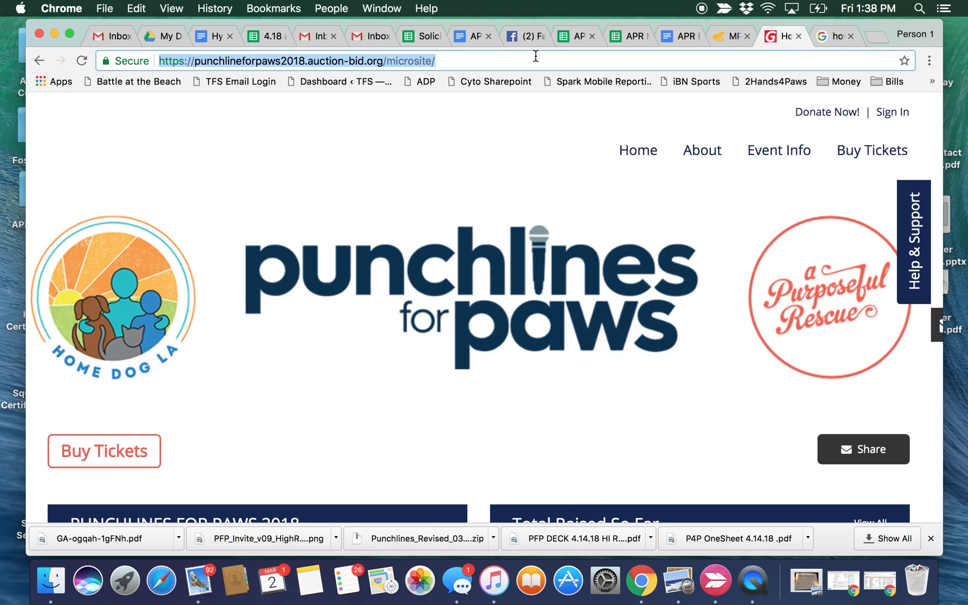
{"action": "left_click", "coordinate": [104, 451]}
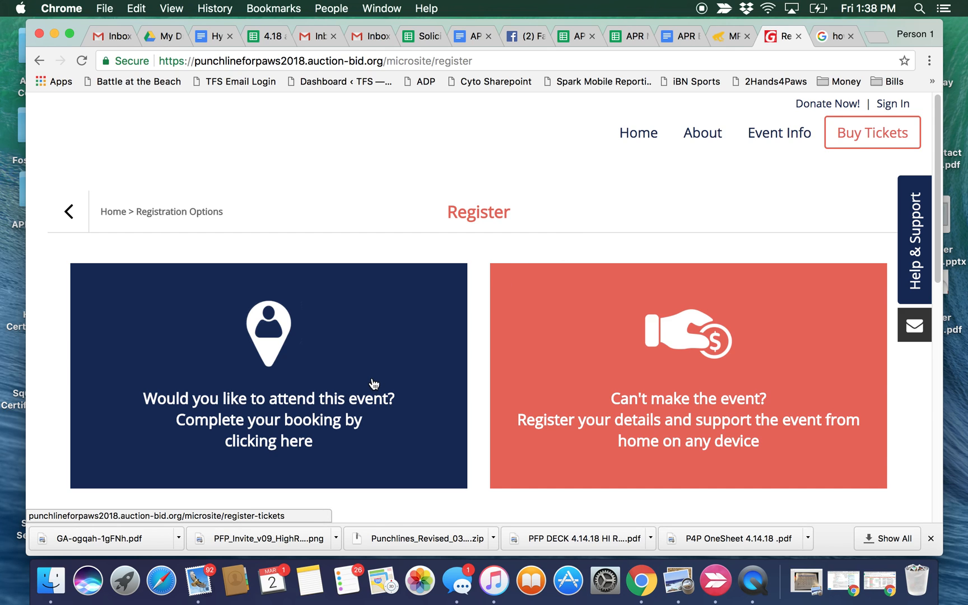
{"action": "left_click", "coordinate": [506, 62]}
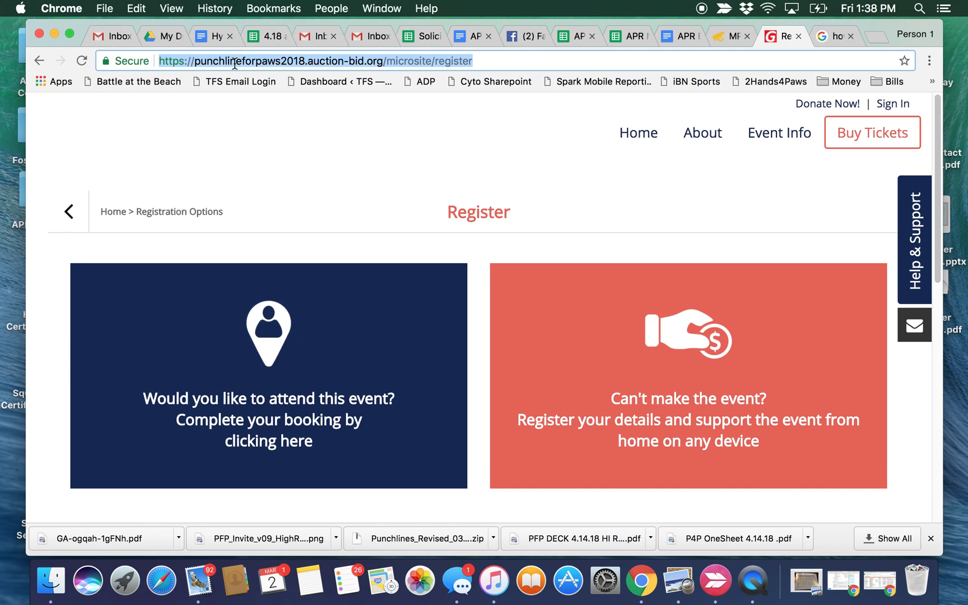
{"action": "left_click", "coordinate": [113, 36]}
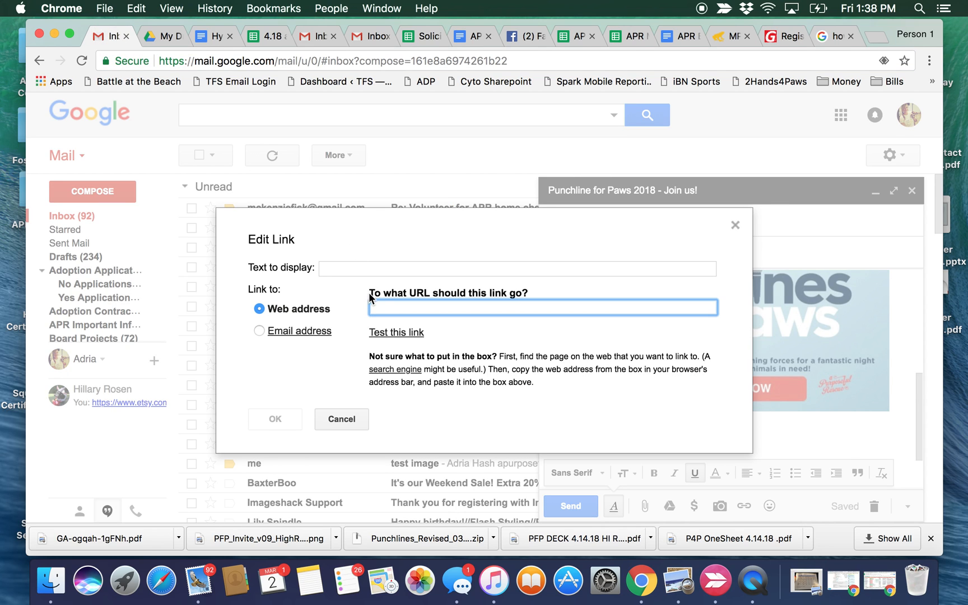
{"action": "key", "text": "super+v"}
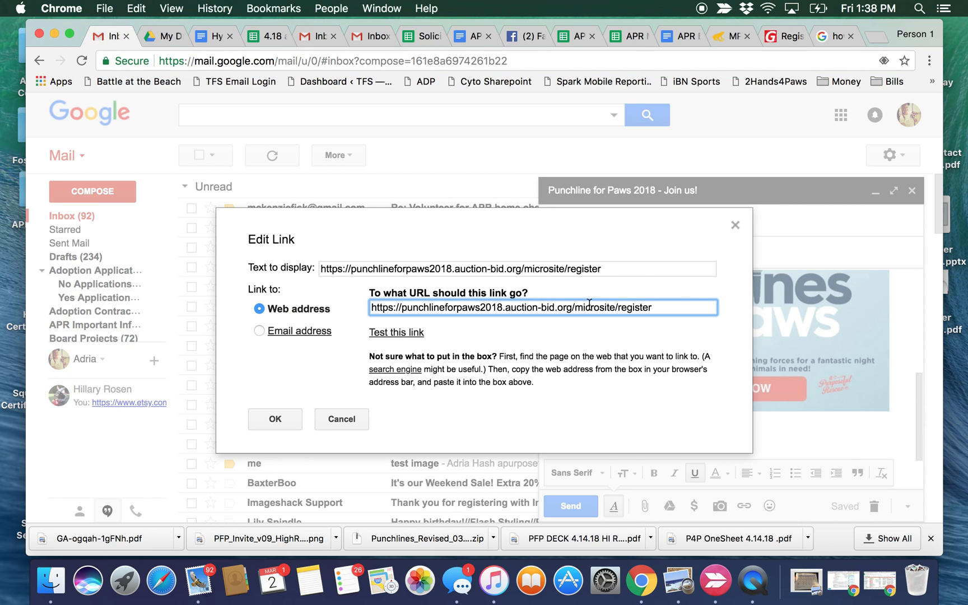
{"action": "left_click", "coordinate": [277, 420]}
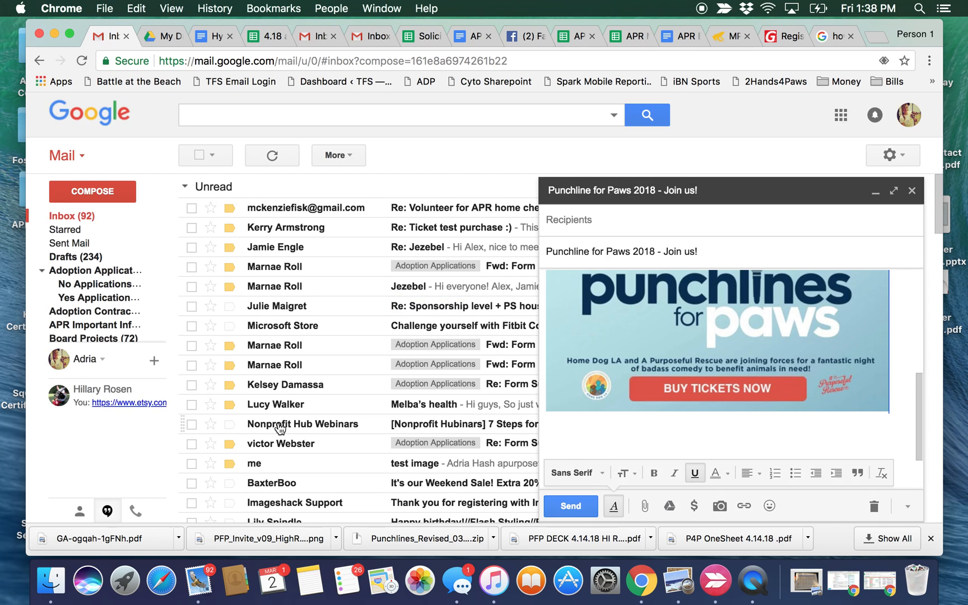
{"action": "left_click", "coordinate": [715, 338]}
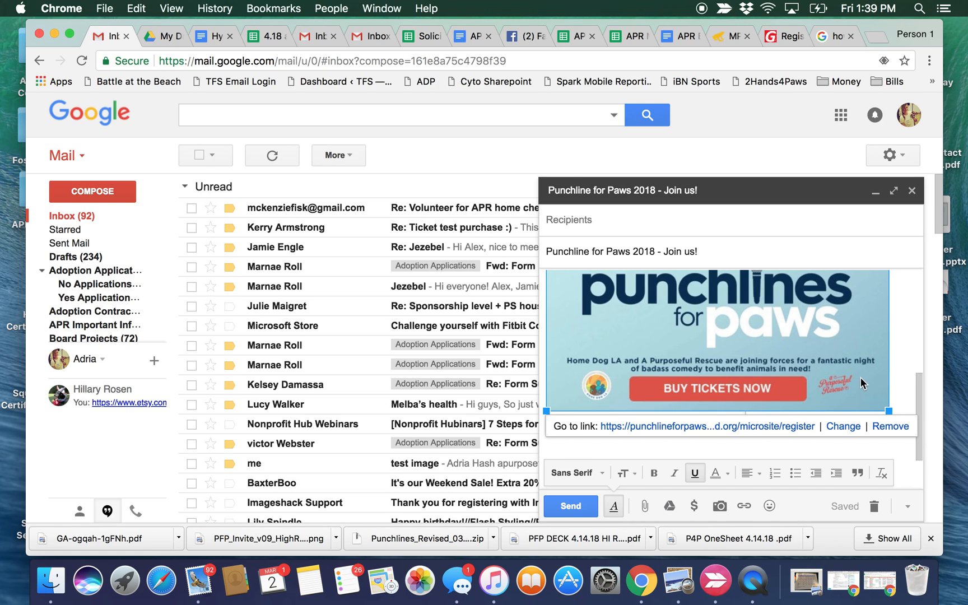
Add the closing line "Thanks so much. Love you ." below the invitation image
{"action": "left_click", "coordinate": [891, 366]}
{"action": "key", "text": "Return"}
{"action": "type", "text": "Th"}
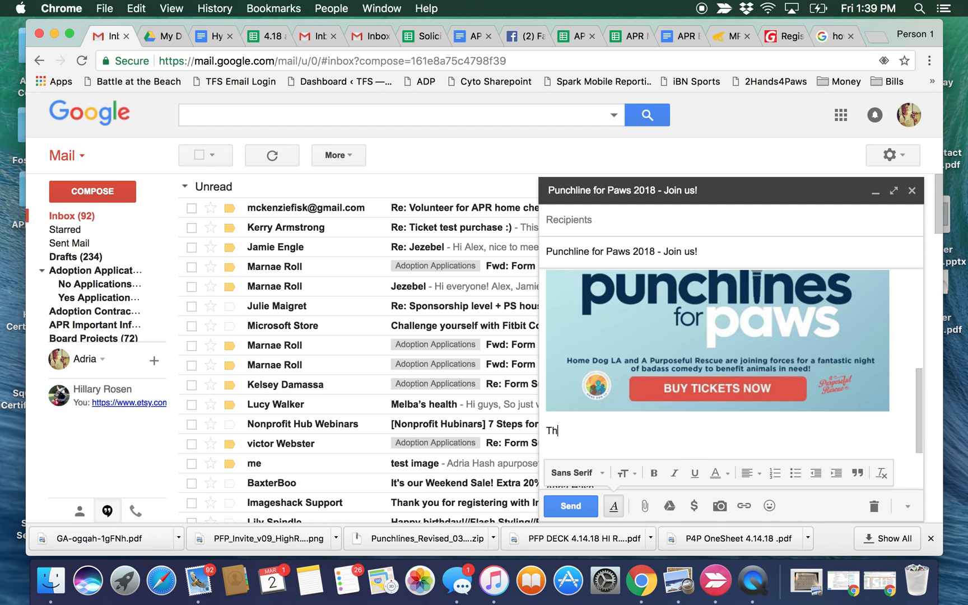
{"action": "type", "text": "anks so much. Love you "}
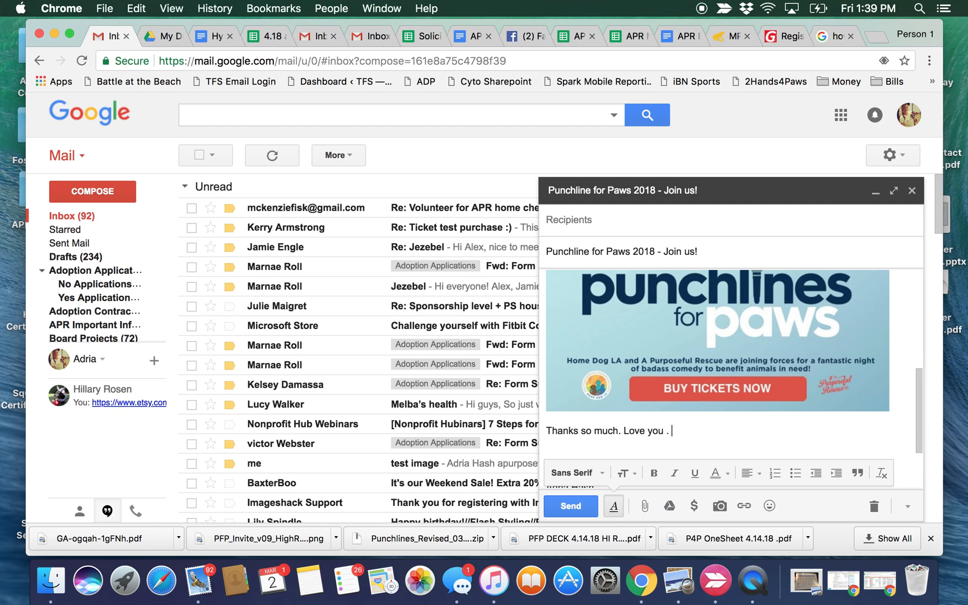
Extend the closing line with "Call me if you have questions." and remove the extra blank lines above the signature
{"action": "type", "text": ". Call me if you have questions"}
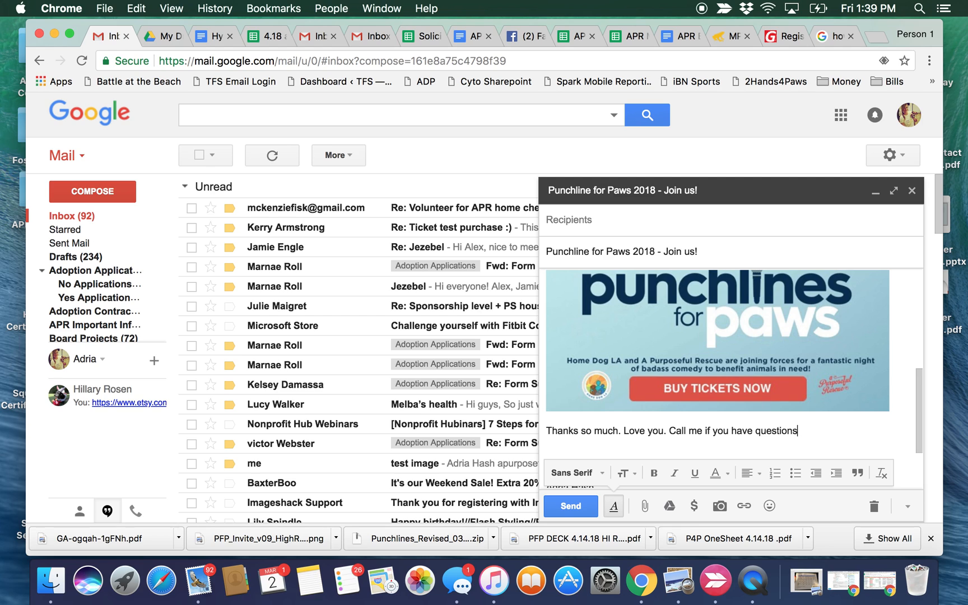
{"action": "scroll", "coordinate": [567, 376], "scroll_direction": "down", "scroll_amount": 4}
{"action": "left_click", "coordinate": [566, 376]}
{"action": "key", "text": "BackSpace"}
{"action": "key", "text": "BackSpace"}
{"action": "key", "text": "BackSpace"}
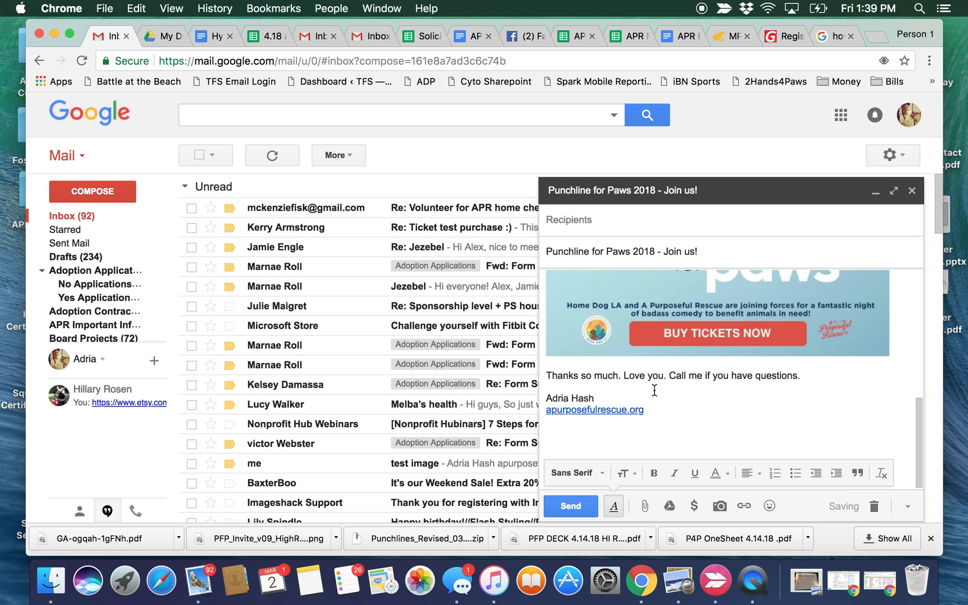
Save the finished invitation email as a new canned response named "Punchline for Paws 2018 - Join us!"
{"action": "scroll", "coordinate": [823, 347], "scroll_direction": "up", "scroll_amount": 8}
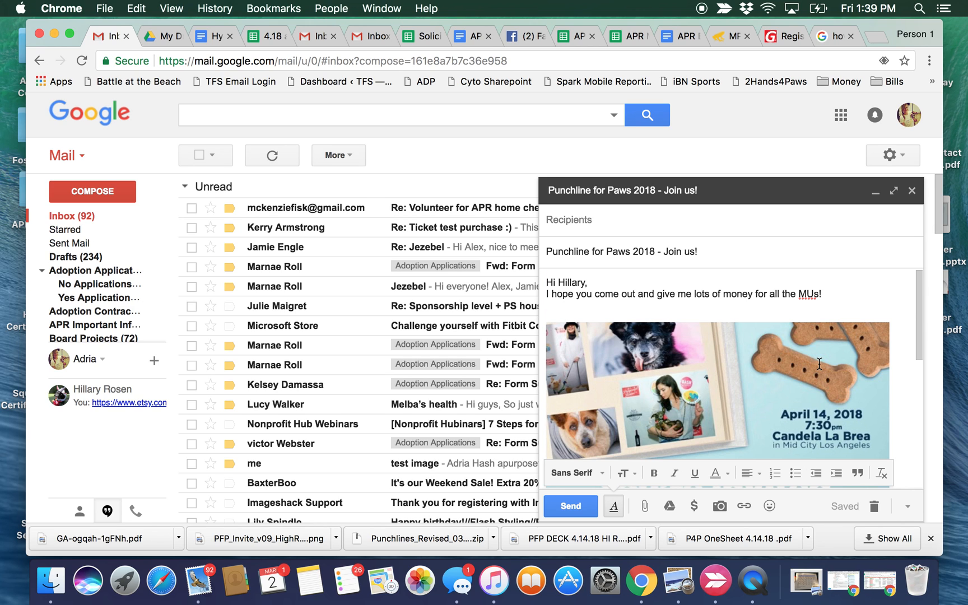
{"action": "scroll", "coordinate": [819, 363], "scroll_direction": "down", "scroll_amount": 8}
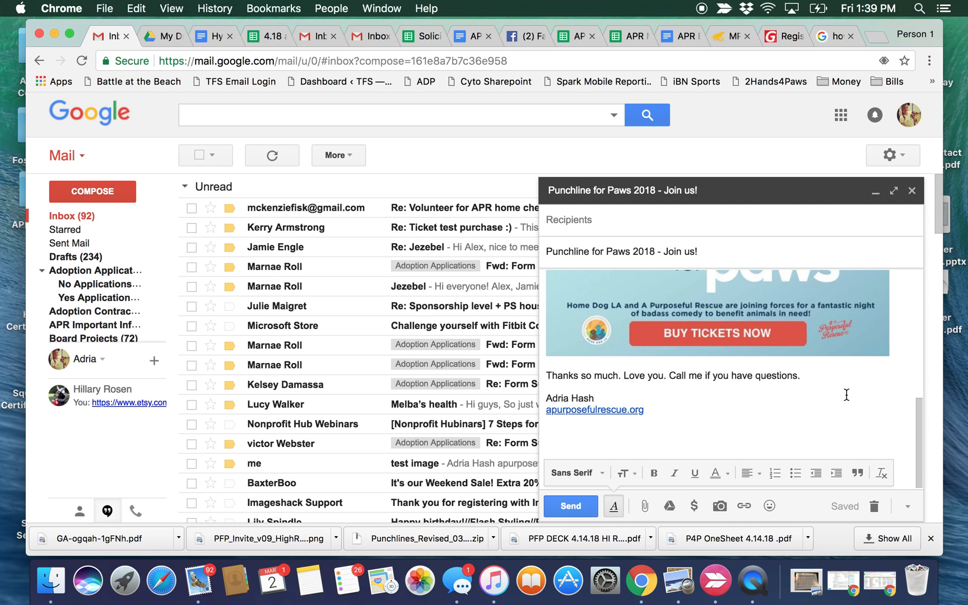
{"action": "left_click", "coordinate": [907, 507]}
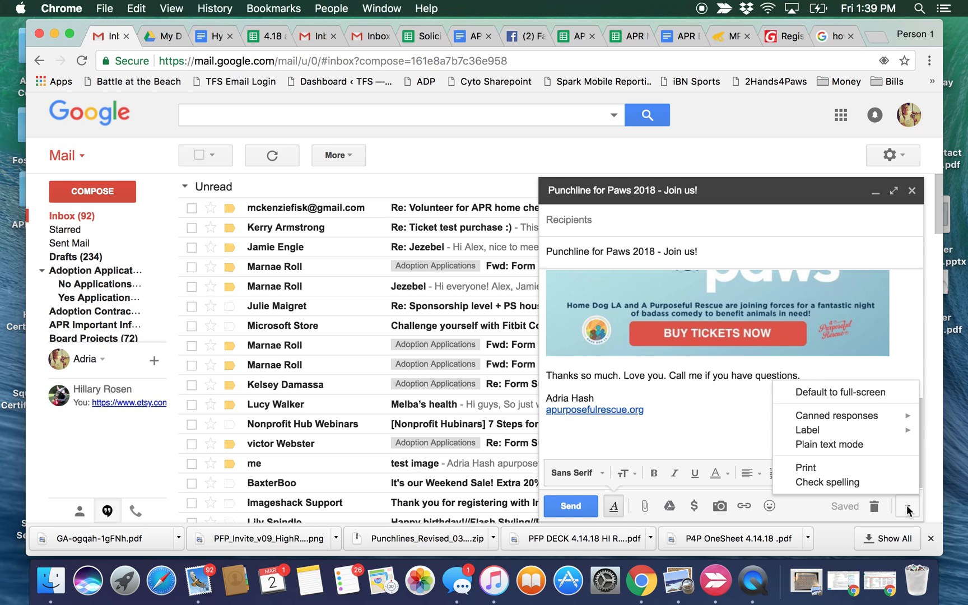
{"action": "mouse_move", "coordinate": [841, 419]}
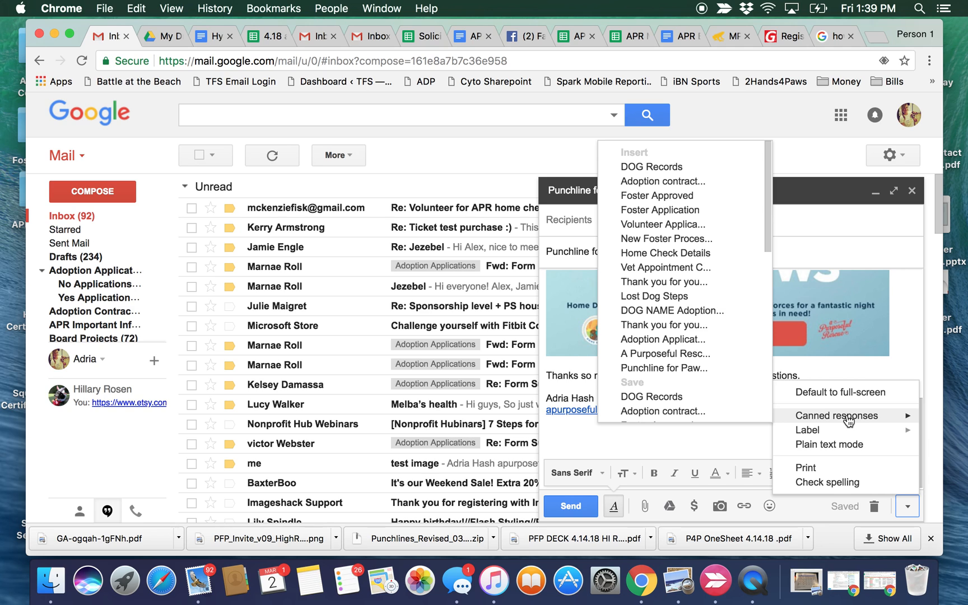
{"action": "scroll", "coordinate": [701, 351], "scroll_direction": "down", "scroll_amount": 4}
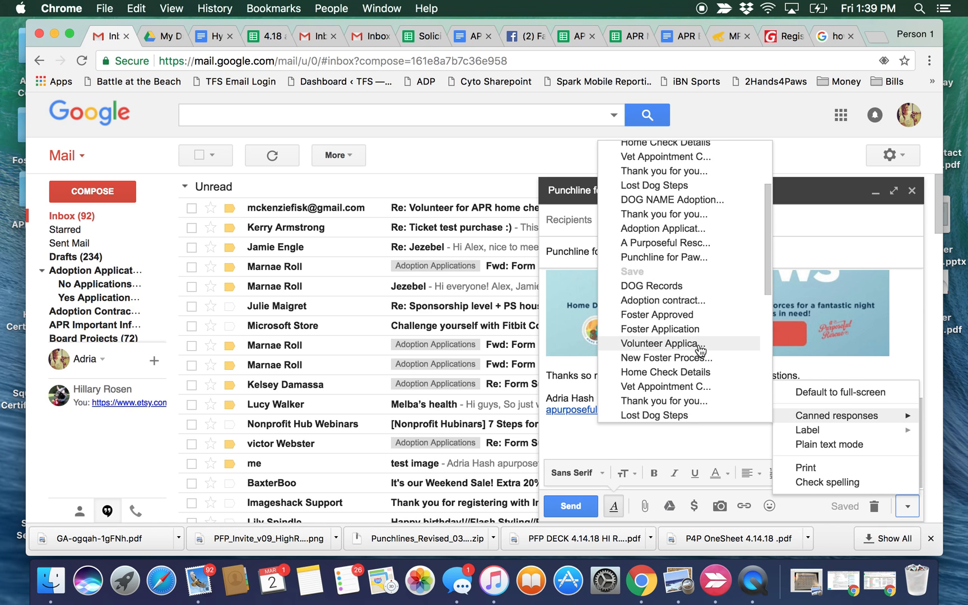
{"action": "scroll", "coordinate": [705, 303], "scroll_direction": "down", "scroll_amount": 5}
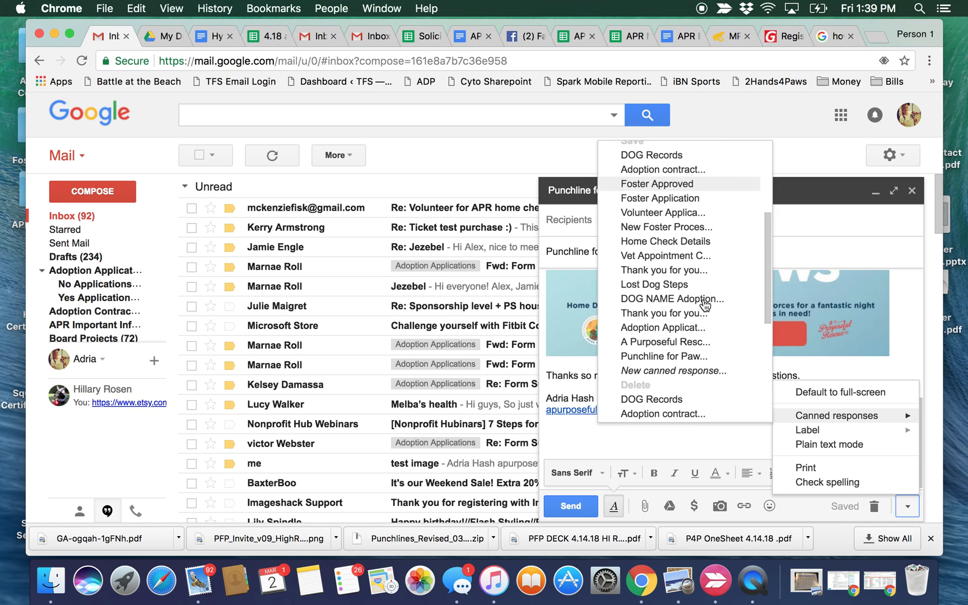
{"action": "scroll", "coordinate": [705, 305], "scroll_direction": "down", "scroll_amount": 2}
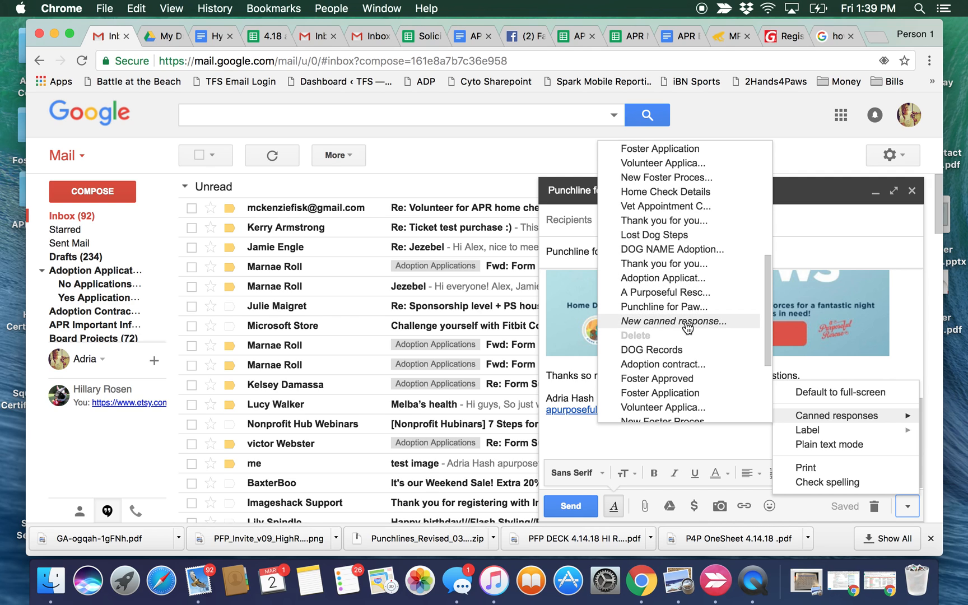
{"action": "left_click", "coordinate": [686, 321]}
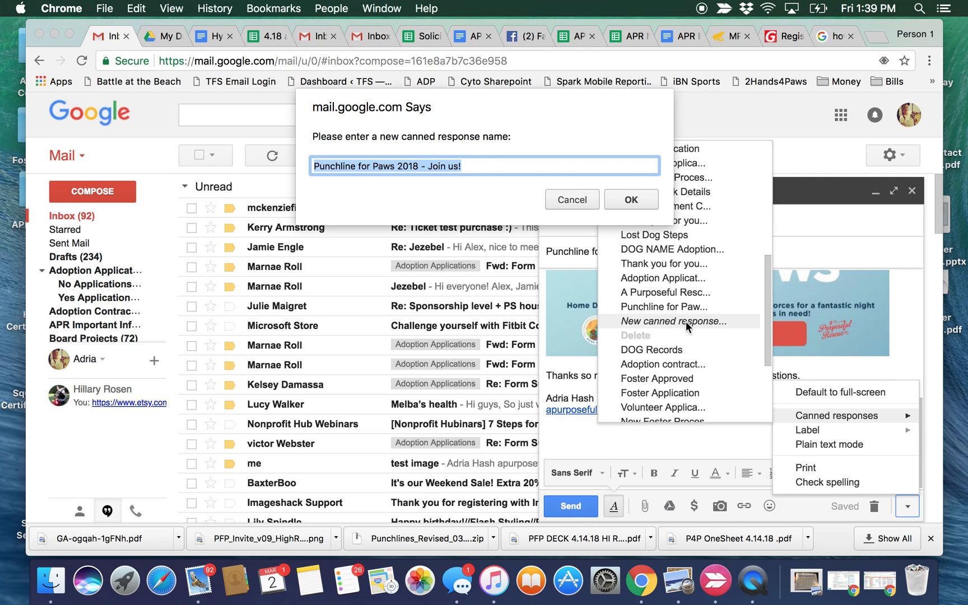
{"action": "left_click", "coordinate": [470, 165]}
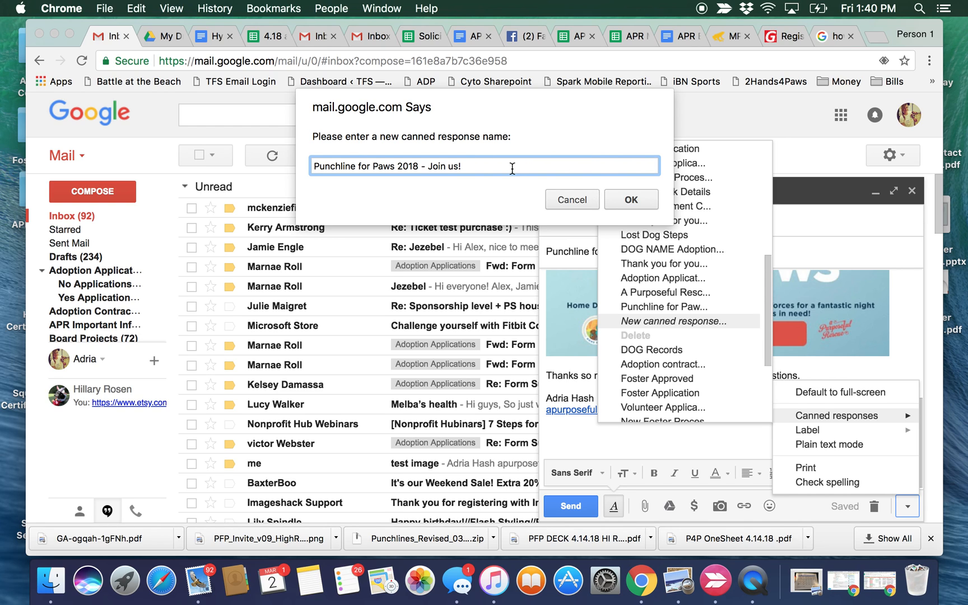
{"action": "left_click", "coordinate": [627, 196]}
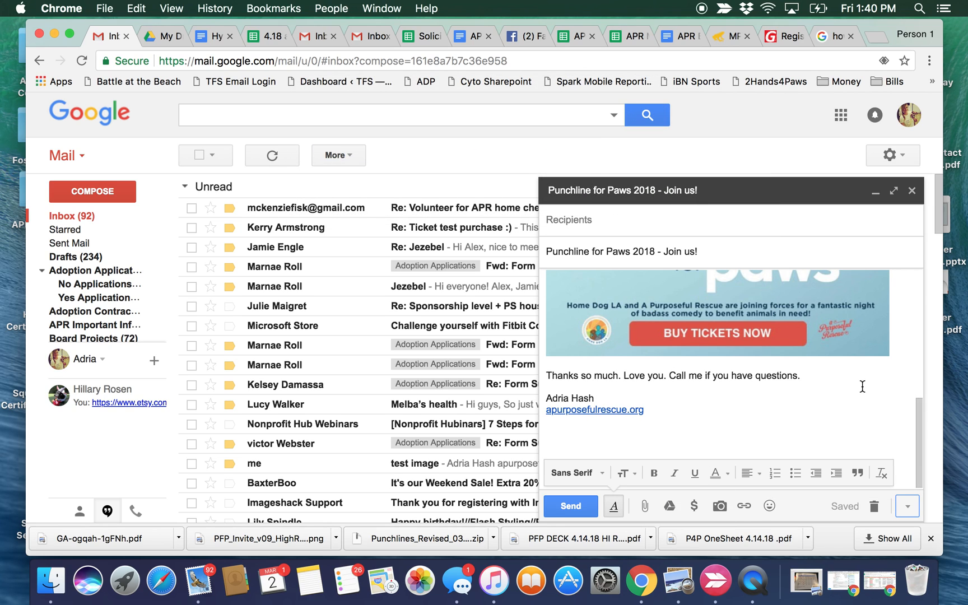
Minimize the invitation draft, start a new message and insert the newly saved Punchline for Paws canned response into it
{"action": "left_click", "coordinate": [874, 194]}
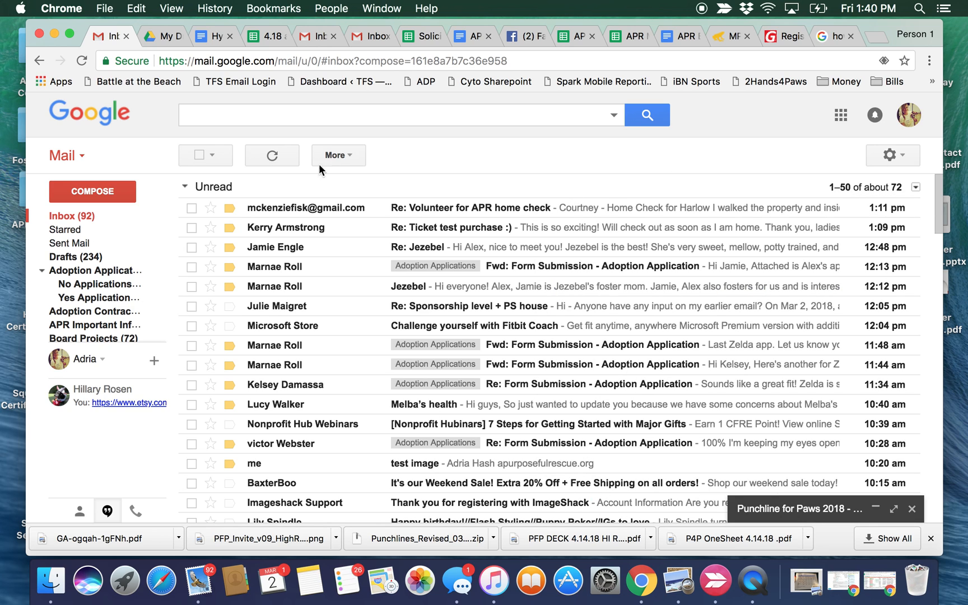
{"action": "left_click", "coordinate": [116, 192]}
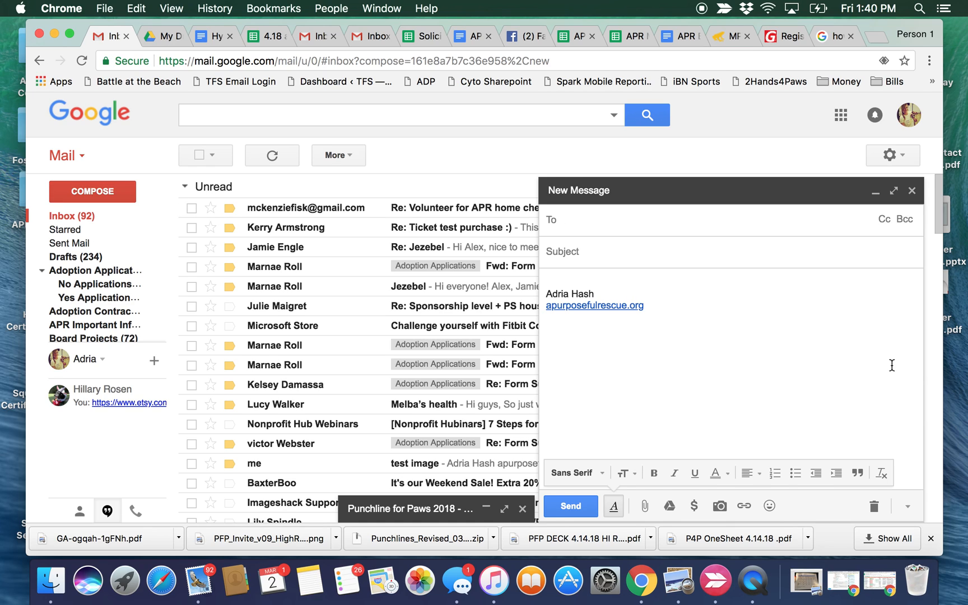
{"action": "left_click", "coordinate": [908, 507]}
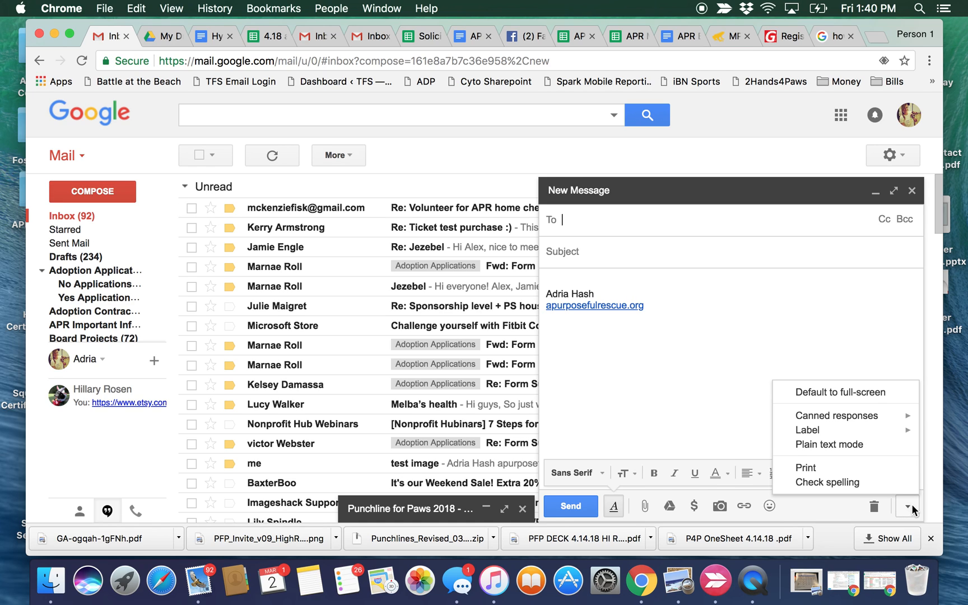
{"action": "mouse_move", "coordinate": [871, 421]}
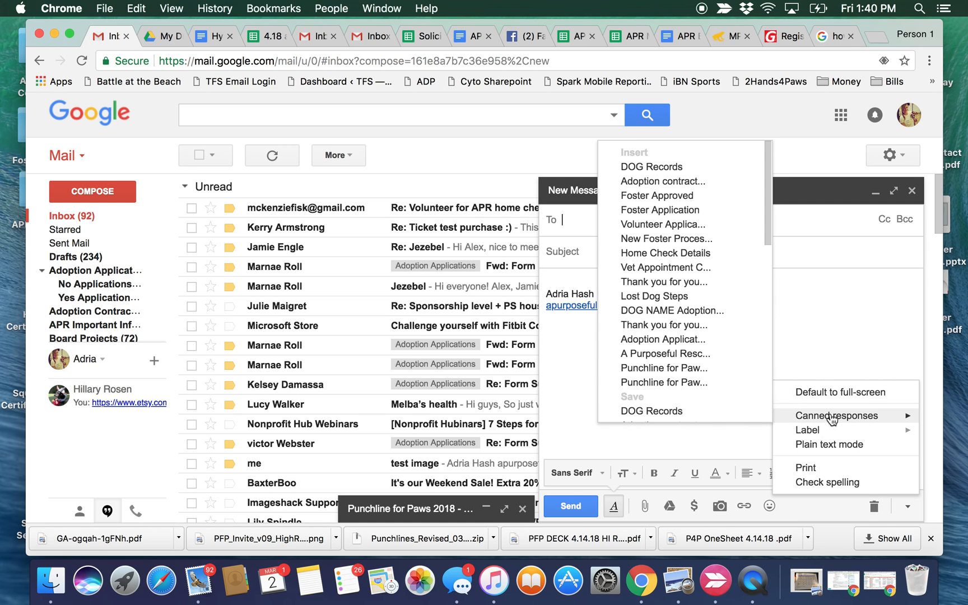
{"action": "left_click", "coordinate": [693, 383]}
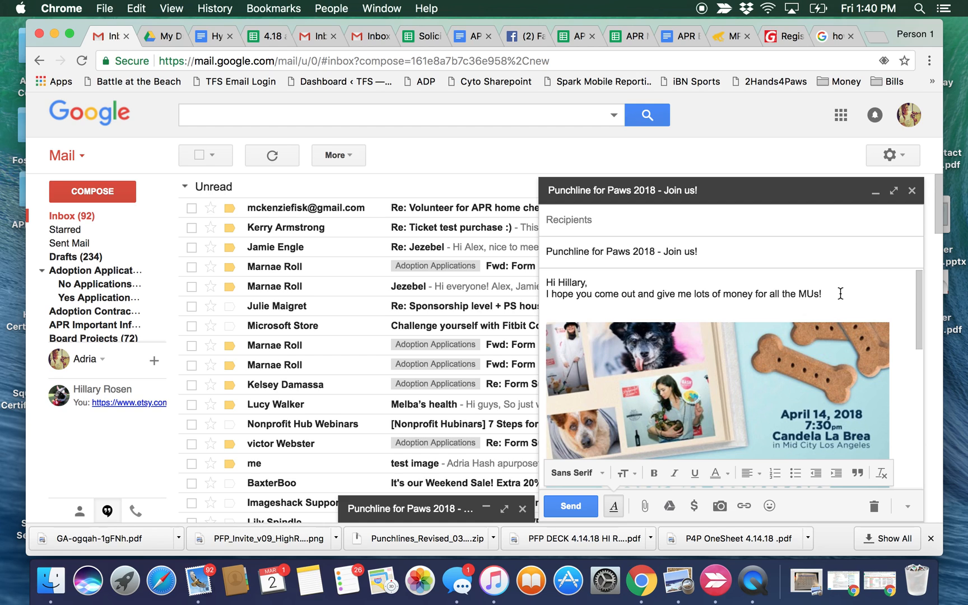
Change the greeting to a different recipient's first name and delete the sentence about giving lots of money for all the MUs
{"action": "left_click", "coordinate": [585, 282]}
{"action": "key", "text": "BackSpace"}
{"action": "key", "text": "BackSpace"}
{"action": "key", "text": "BackSpace"}
{"action": "key", "text": "BackSpace"}
{"action": "type", "text": "Laura"}
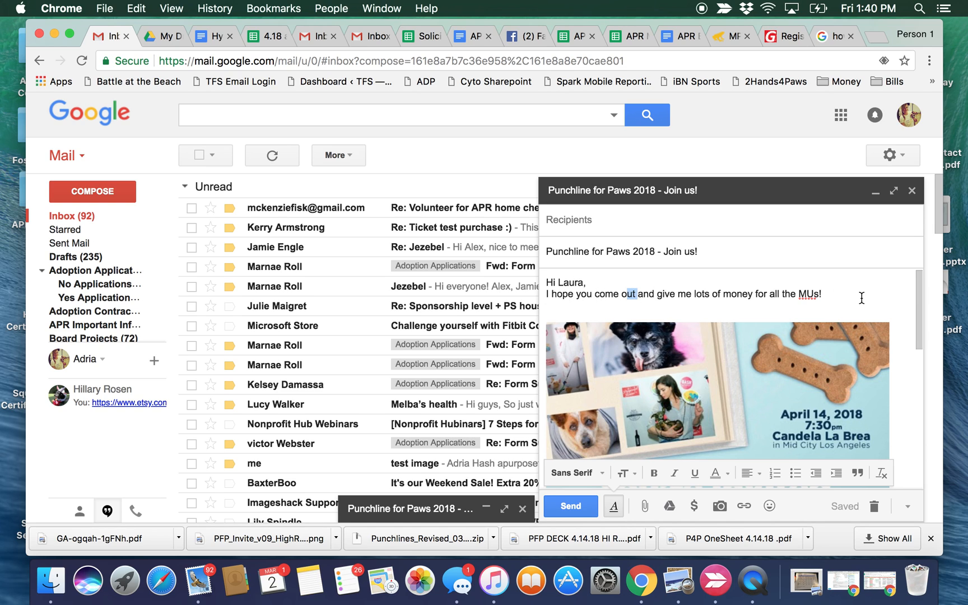
{"action": "left_click_drag", "start_coordinate": [558, 299], "coordinate": [554, 290]}
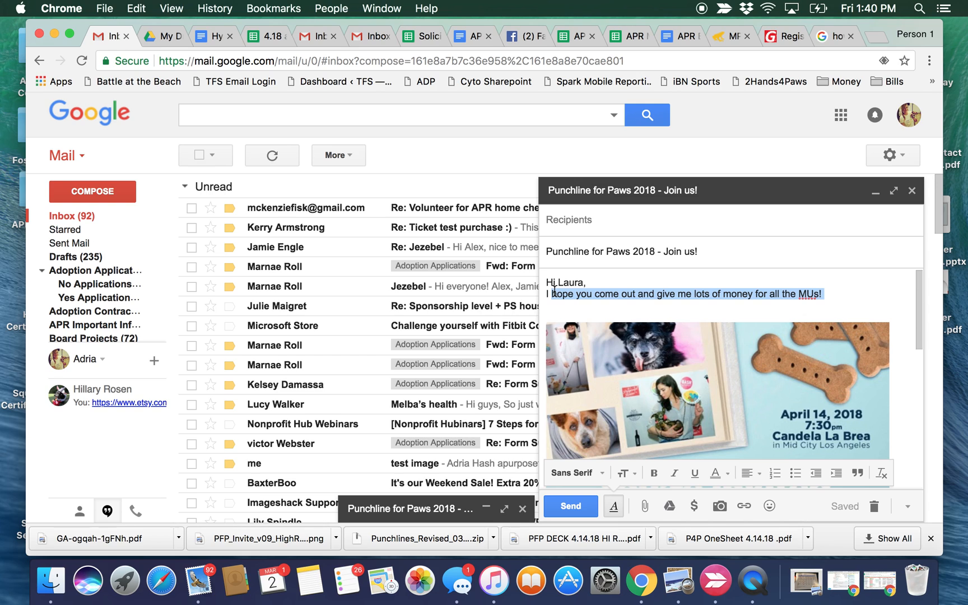
{"action": "key", "text": "BackSpace"}
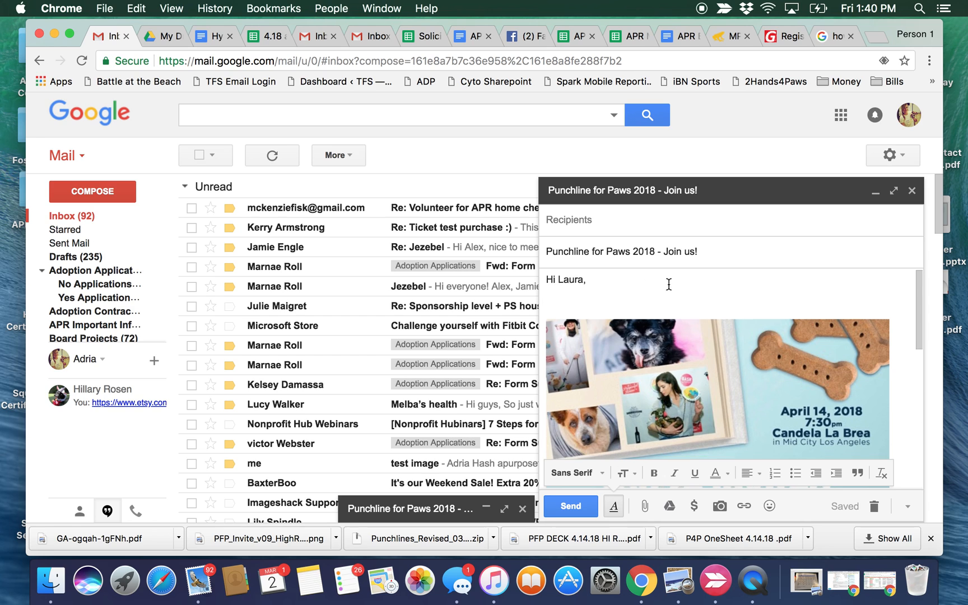
Review the inserted invitation from greeting to signature, checking the image's link and the closing line
{"action": "scroll", "coordinate": [705, 313], "scroll_direction": "down", "scroll_amount": 5}
{"action": "left_click", "coordinate": [702, 308]}
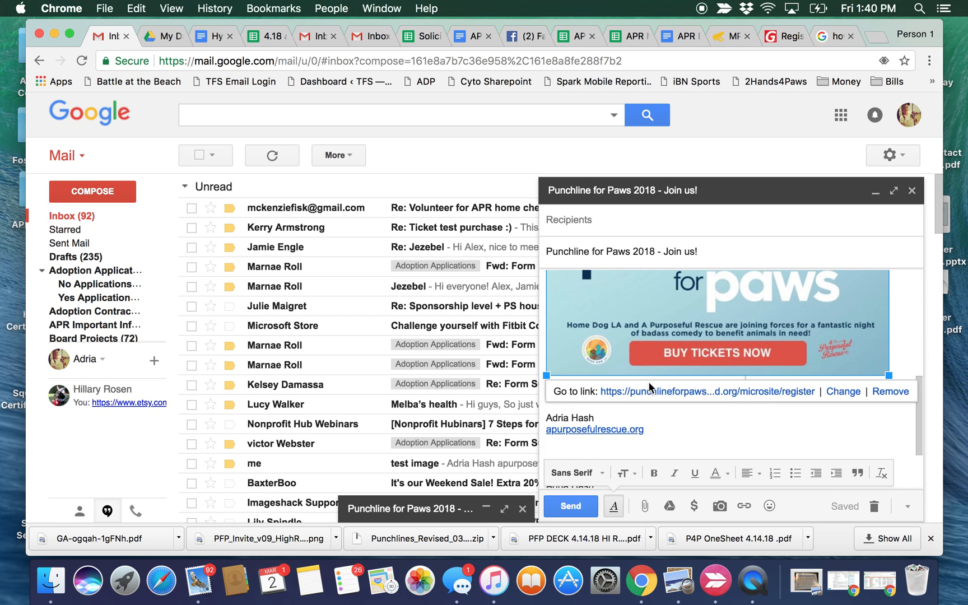
{"action": "left_click", "coordinate": [690, 421]}
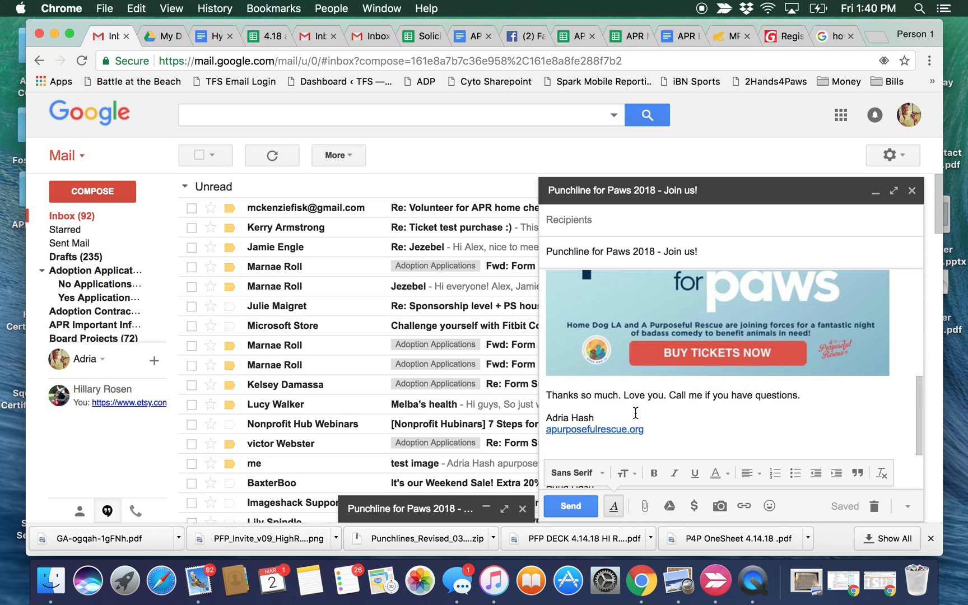
{"action": "scroll", "coordinate": [900, 359], "scroll_direction": "up", "scroll_amount": 5}
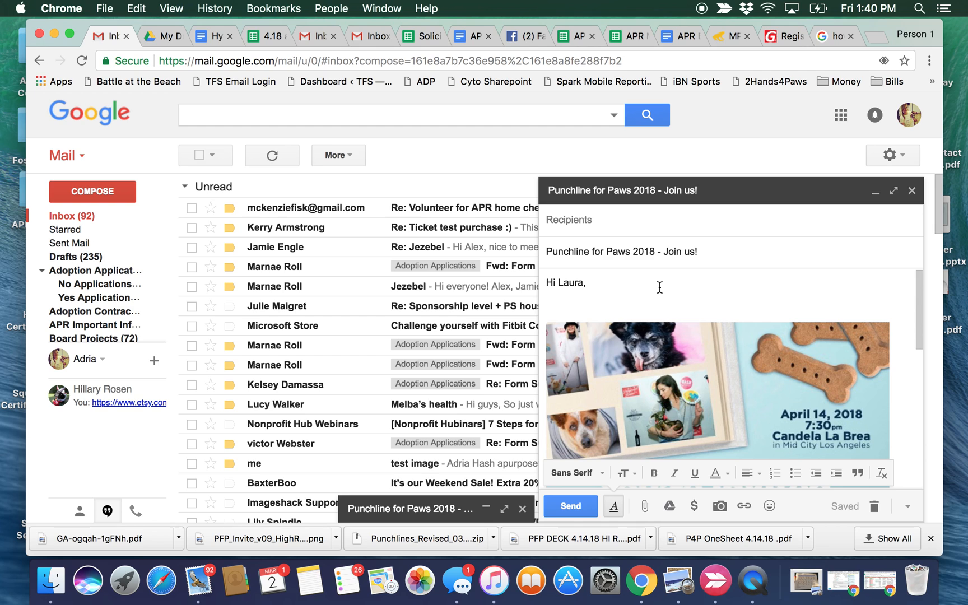
{"action": "scroll", "coordinate": [784, 296], "scroll_direction": "down", "scroll_amount": 5}
{"action": "scroll", "coordinate": [804, 295], "scroll_direction": "up", "scroll_amount": 5}
{"action": "left_click", "coordinate": [909, 501]}
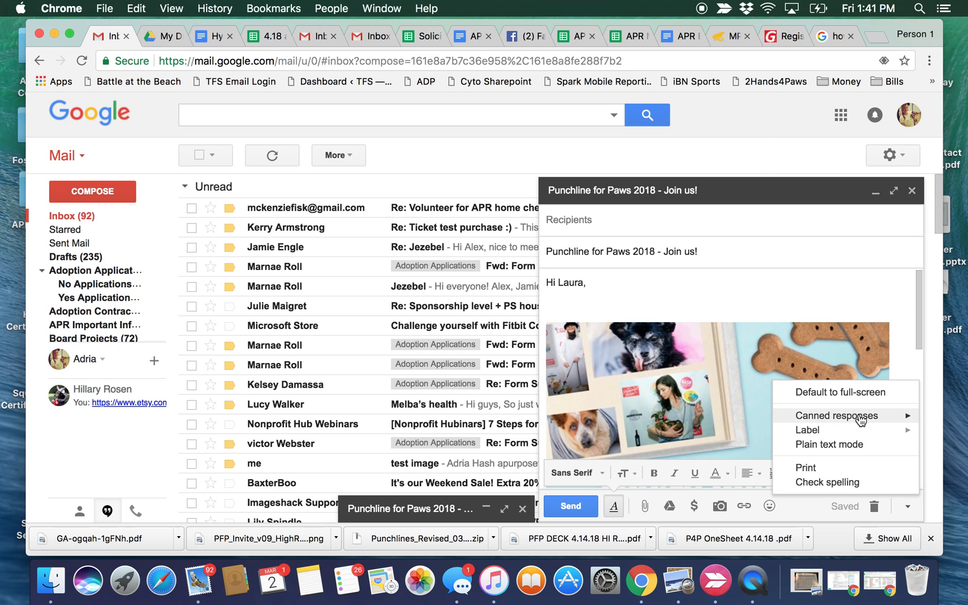
{"action": "left_click", "coordinate": [799, 137]}
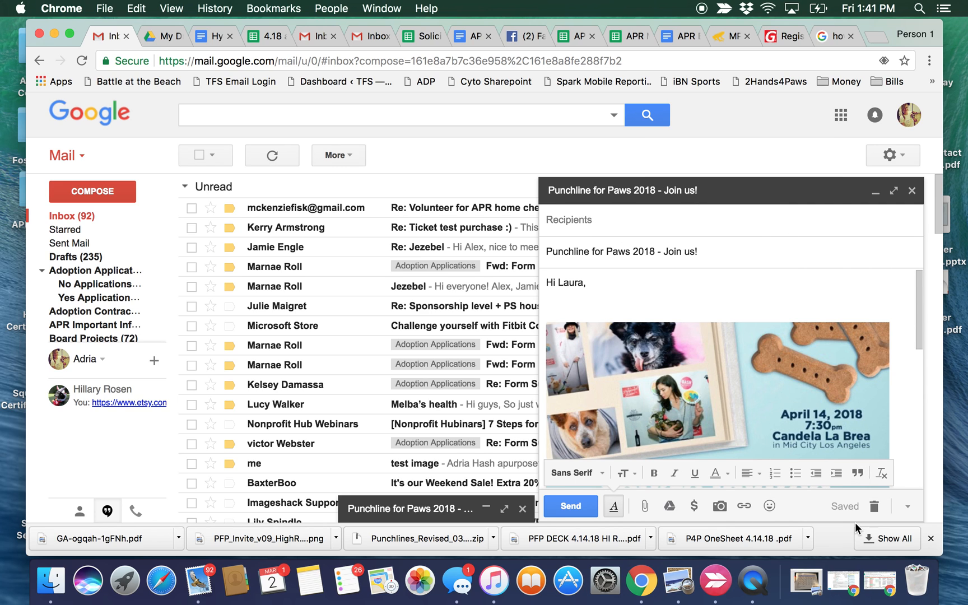
Minimize the personalized draft and open the Labs section of the mail settings
{"action": "left_click", "coordinate": [875, 192]}
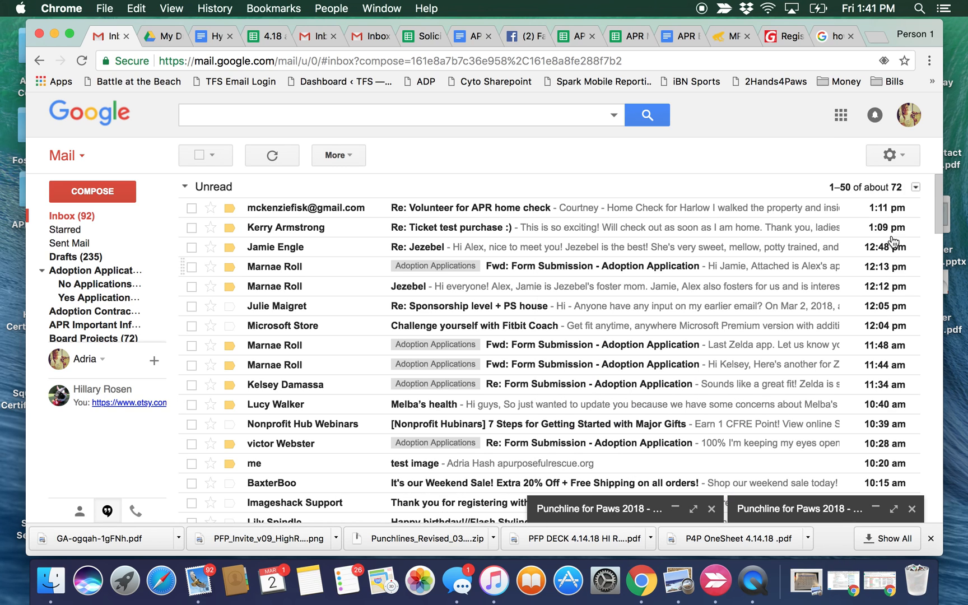
{"action": "left_click", "coordinate": [906, 156]}
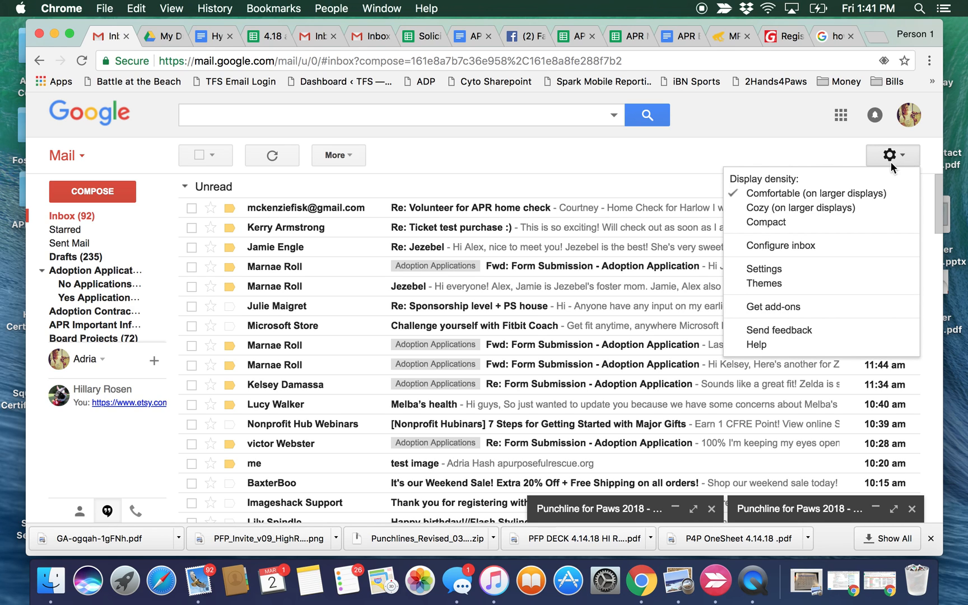
{"action": "left_click", "coordinate": [785, 273]}
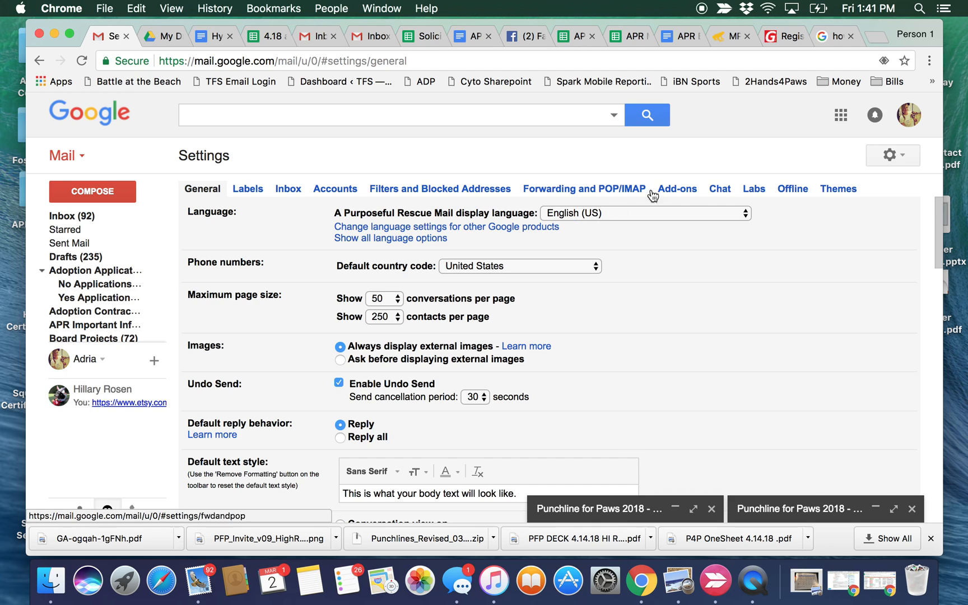
{"action": "left_click", "coordinate": [751, 189]}
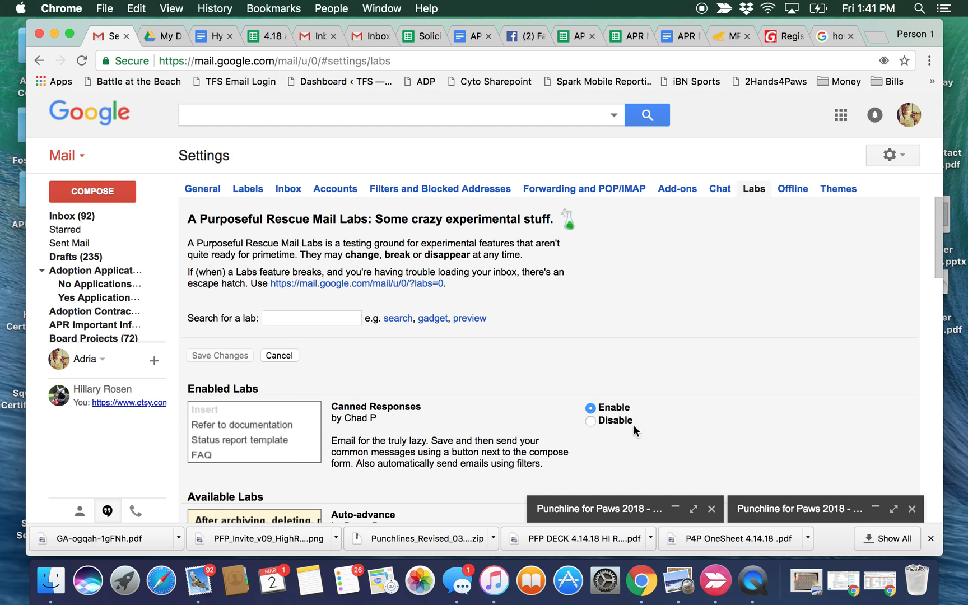
Search the labs for "canned responses" and examine its Enable setting and where changes are saved
{"action": "left_click", "coordinate": [303, 320]}
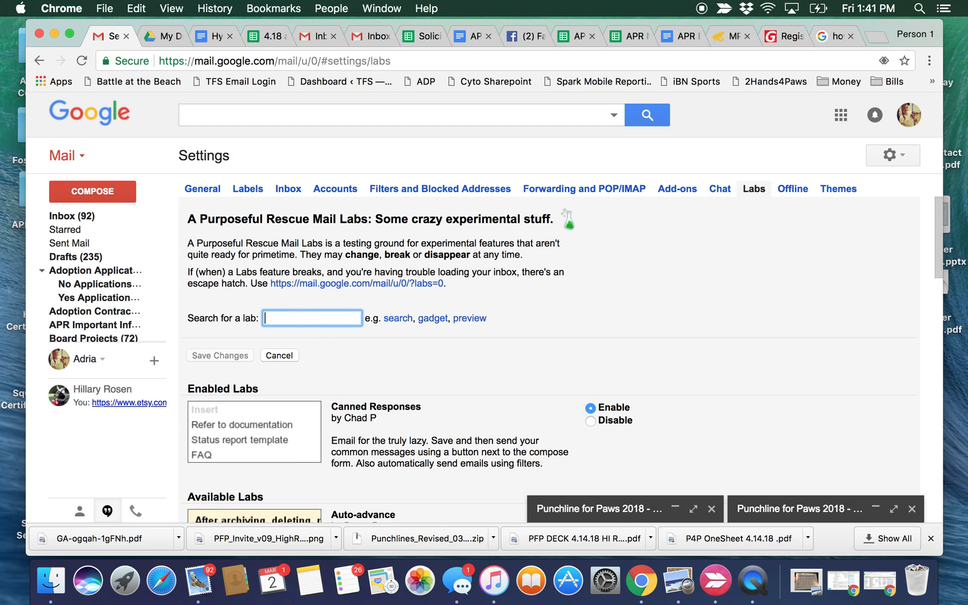
{"action": "type", "text": "canned responses"}
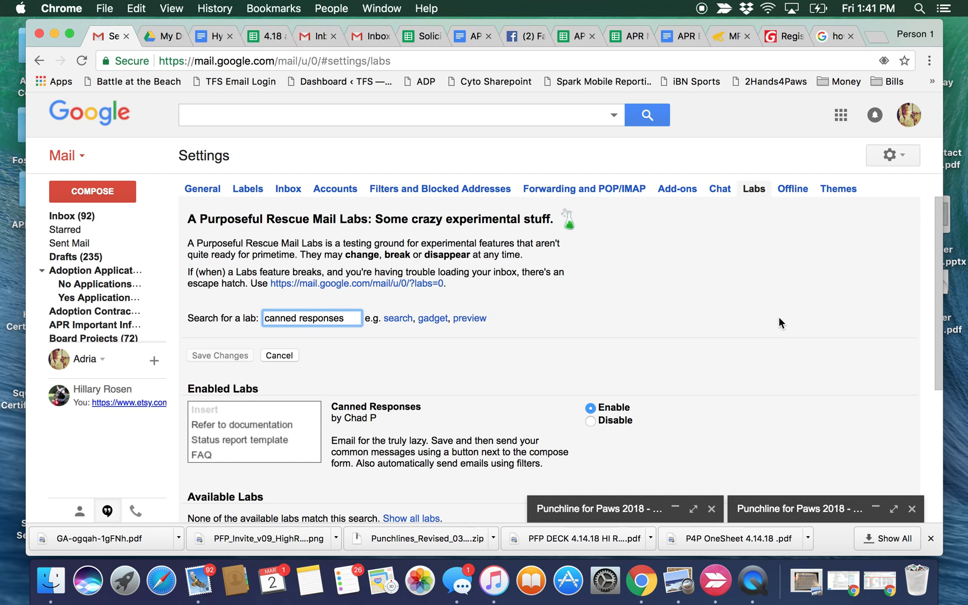
{"action": "scroll", "coordinate": [779, 318], "scroll_direction": "down", "scroll_amount": 1}
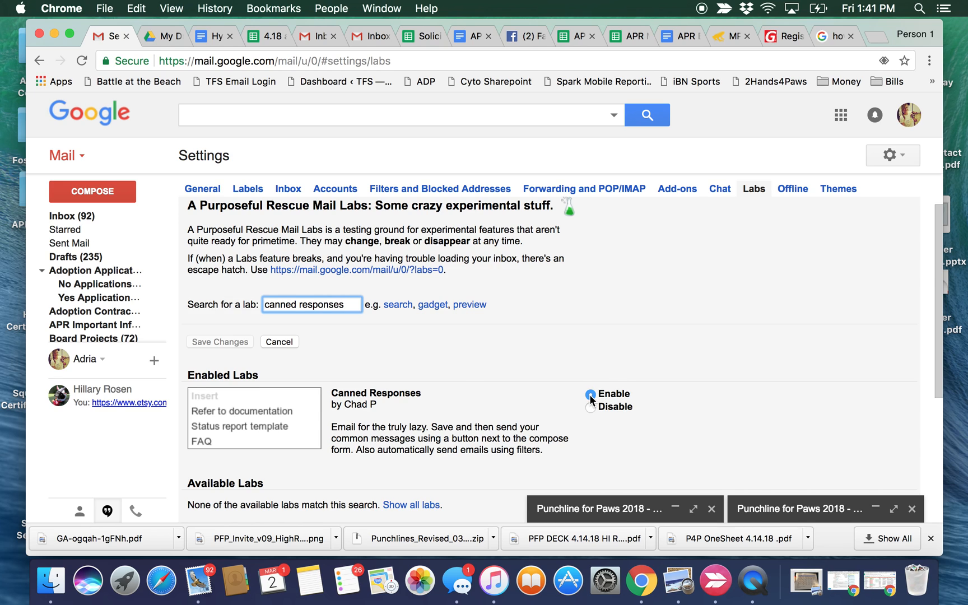
{"action": "scroll", "coordinate": [649, 333], "scroll_direction": "down", "scroll_amount": 5}
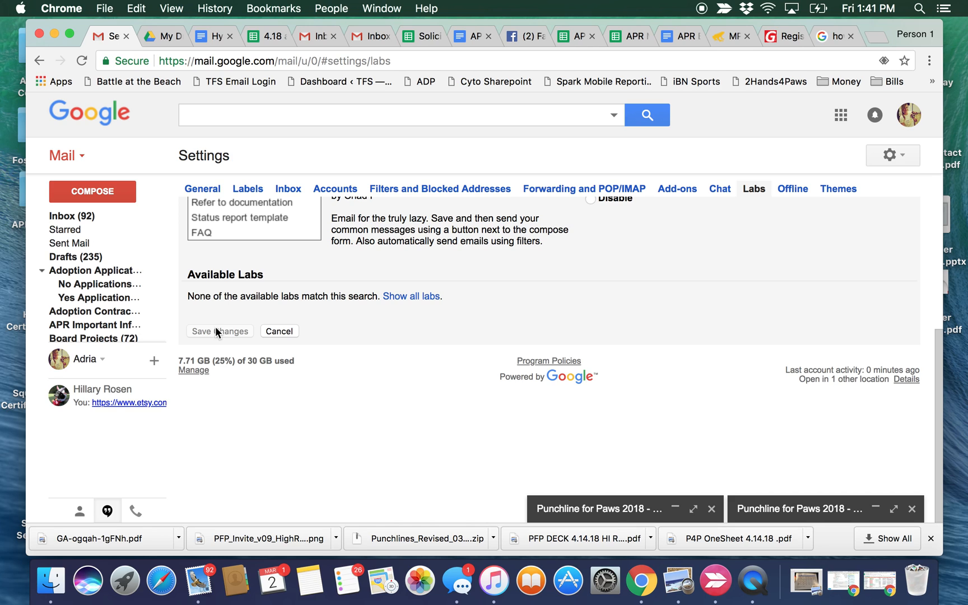
Check a new message's additional options for Canned responses, and close that message
{"action": "left_click", "coordinate": [112, 196]}
{"action": "left_click", "coordinate": [907, 507]}
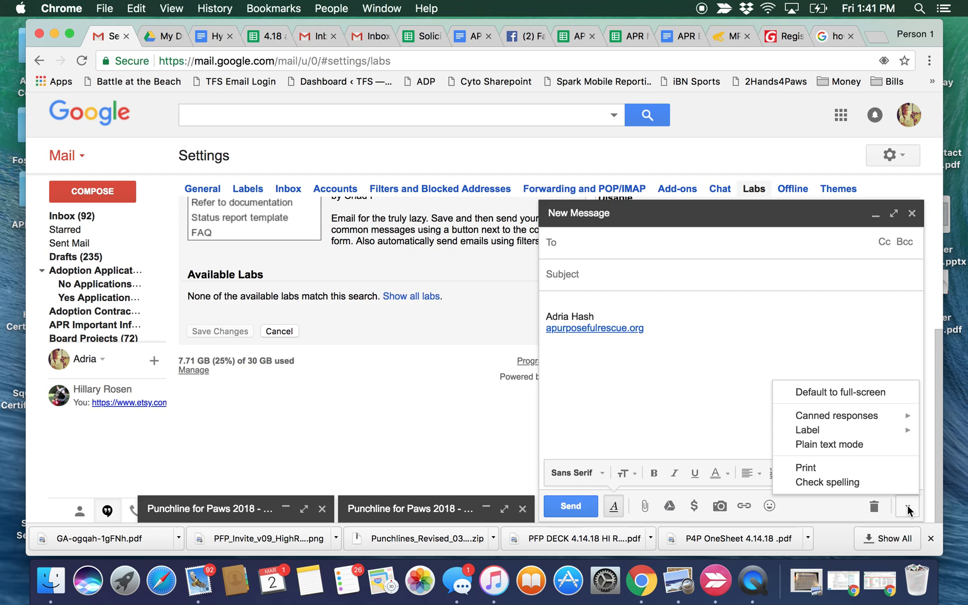
{"action": "mouse_move", "coordinate": [860, 415]}
{"action": "left_click", "coordinate": [911, 213]}
Start a new message and add blank lines above the signature
{"action": "scroll", "coordinate": [236, 333], "scroll_direction": "up", "scroll_amount": 5}
{"action": "left_click", "coordinate": [105, 193]}
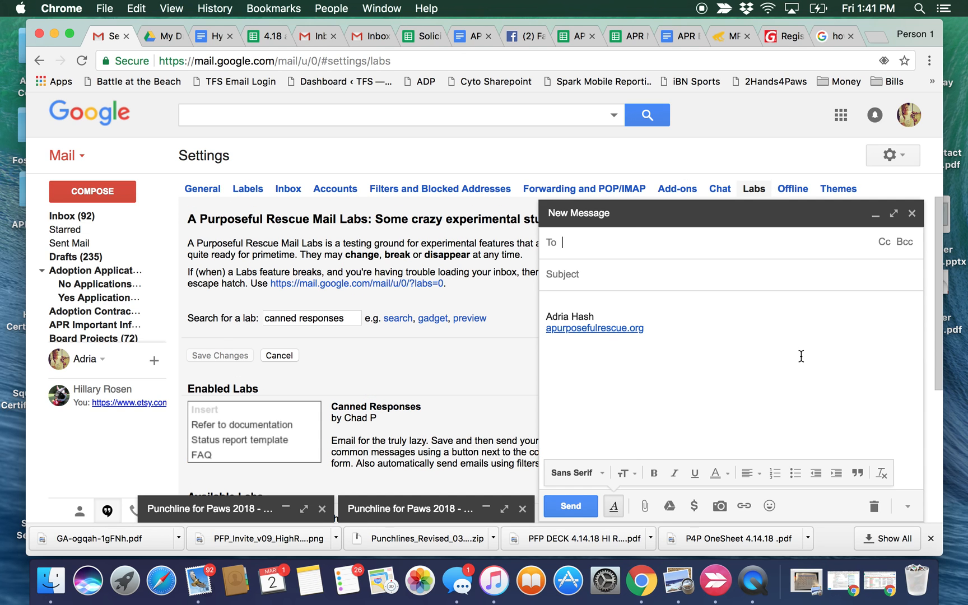
{"action": "key", "text": "Return"}
{"action": "key", "text": "Return"}
{"action": "key", "text": "Return"}
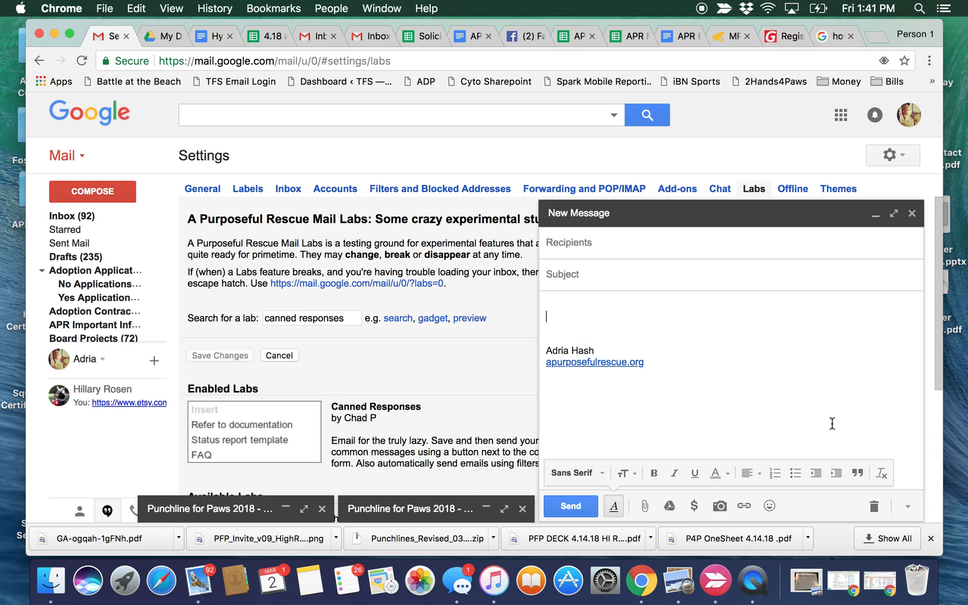
Insert the Punchlines for Paws invitation image by its web address, imagizer.imageshack.us/a/img923/2457/MPO86y.jpg, copied from the page where it is open
{"action": "left_click", "coordinate": [718, 506]}
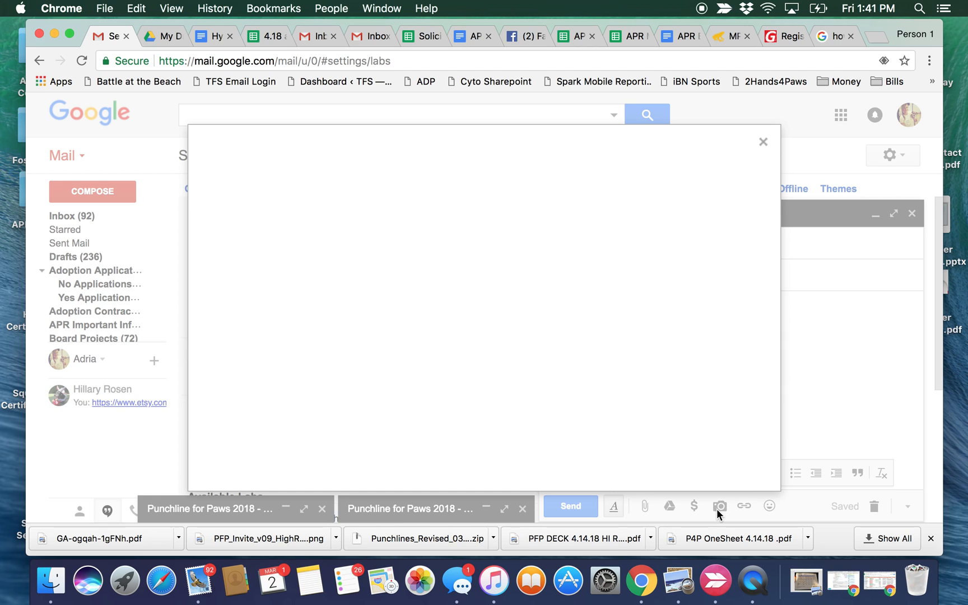
{"action": "left_click", "coordinate": [316, 191]}
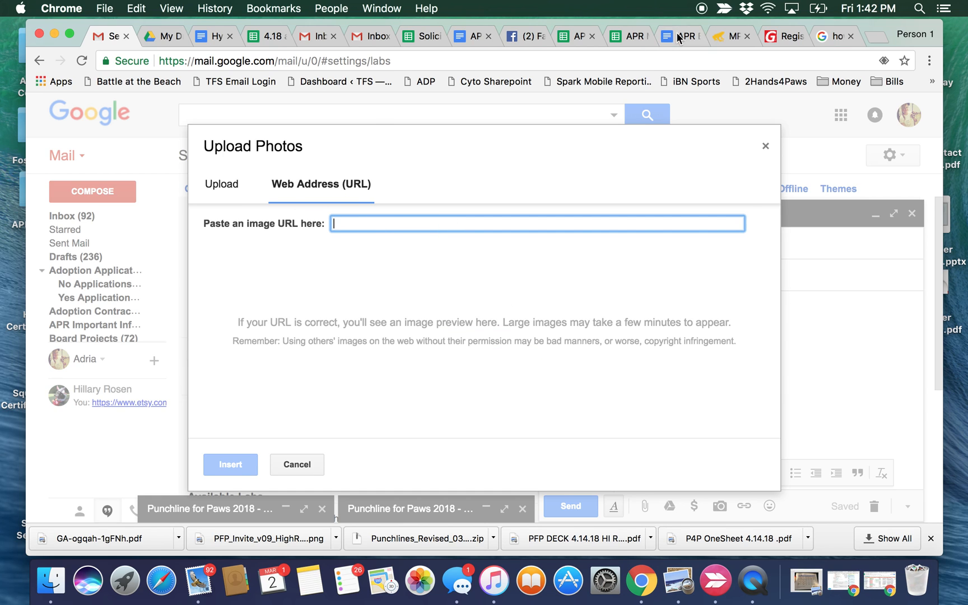
{"action": "left_click", "coordinate": [731, 36]}
{"action": "left_click", "coordinate": [610, 61]}
{"action": "key", "text": "super+c"}
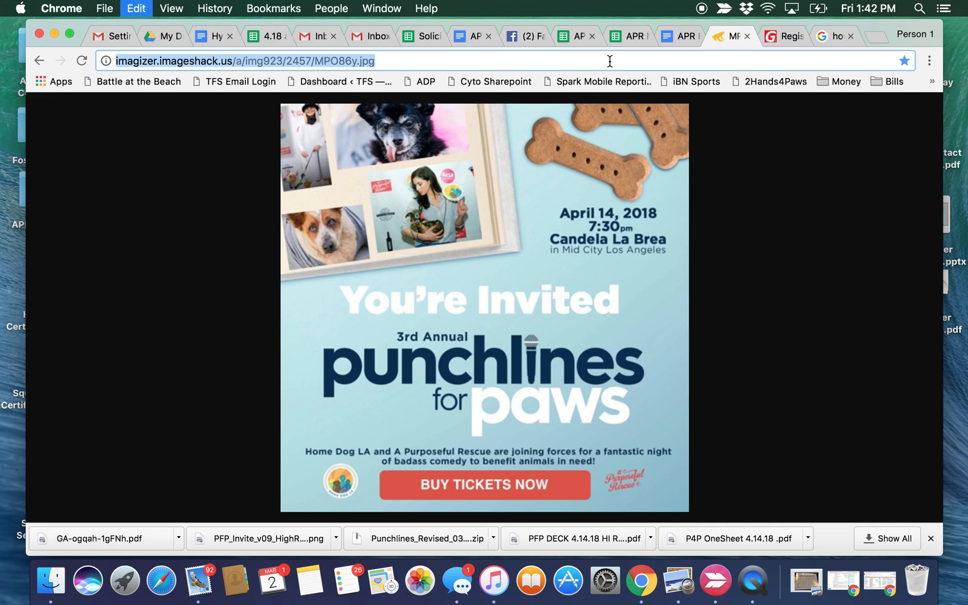
{"action": "left_click", "coordinate": [124, 33]}
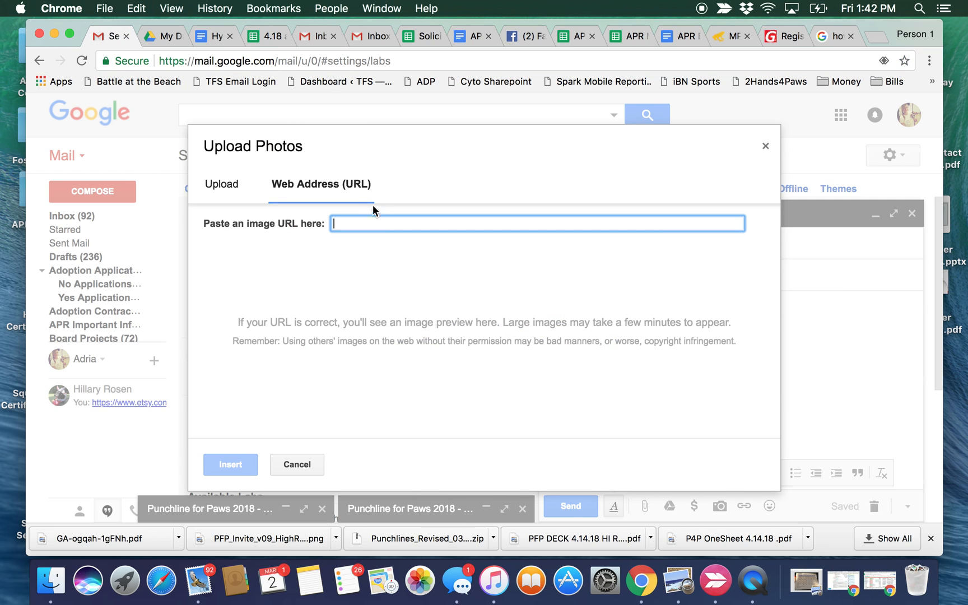
{"action": "key", "text": "super+v"}
{"action": "left_click", "coordinate": [225, 464]}
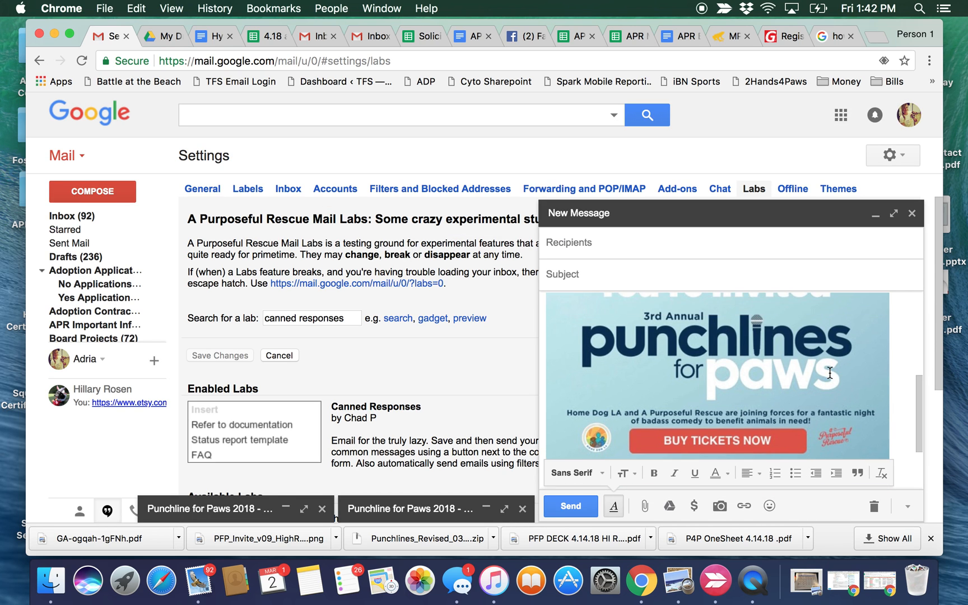
{"action": "scroll", "coordinate": [830, 372], "scroll_direction": "down", "scroll_amount": 2}
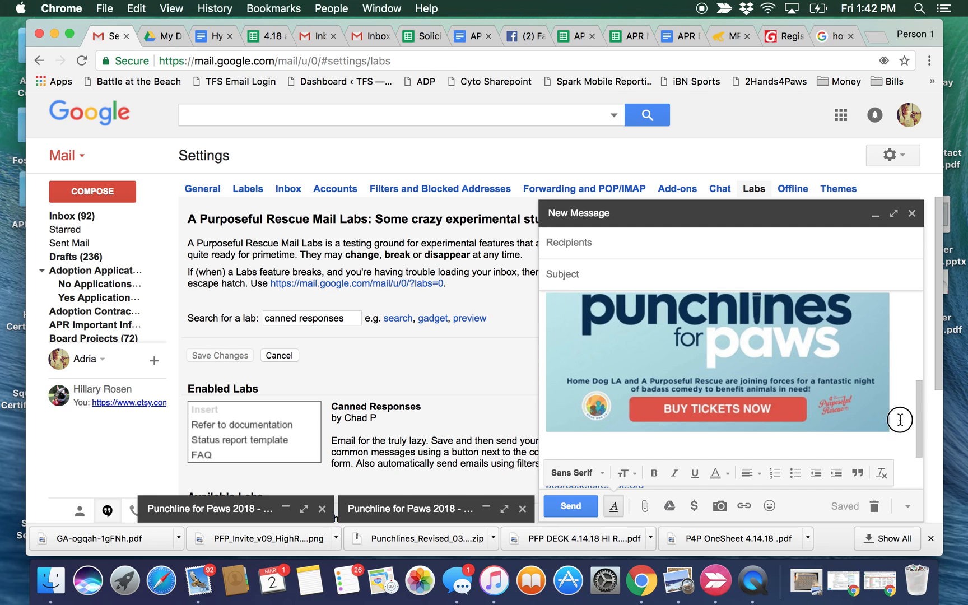
{"action": "left_click", "coordinate": [664, 405]}
{"action": "left_click", "coordinate": [636, 402]}
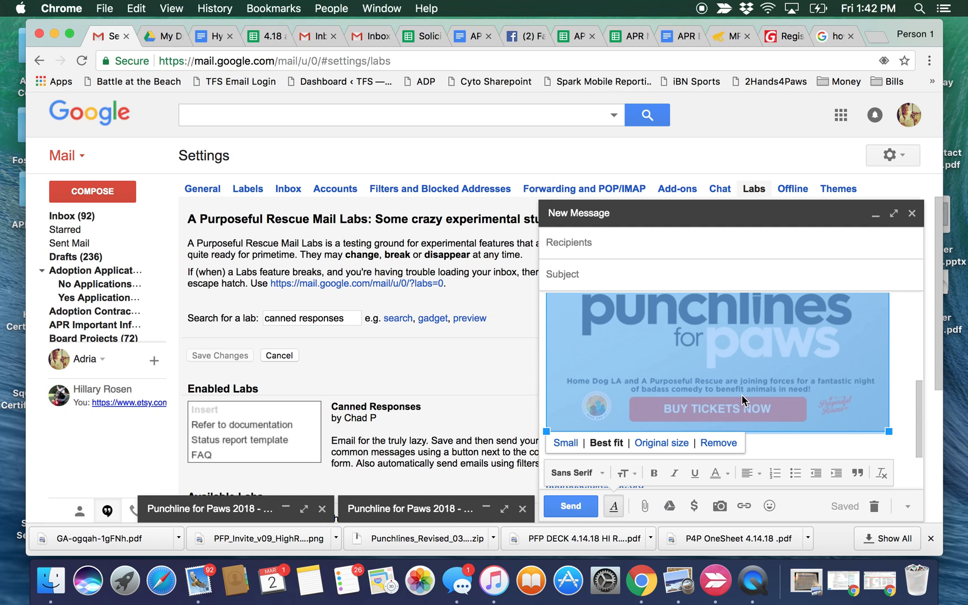
{"action": "left_click", "coordinate": [744, 507]}
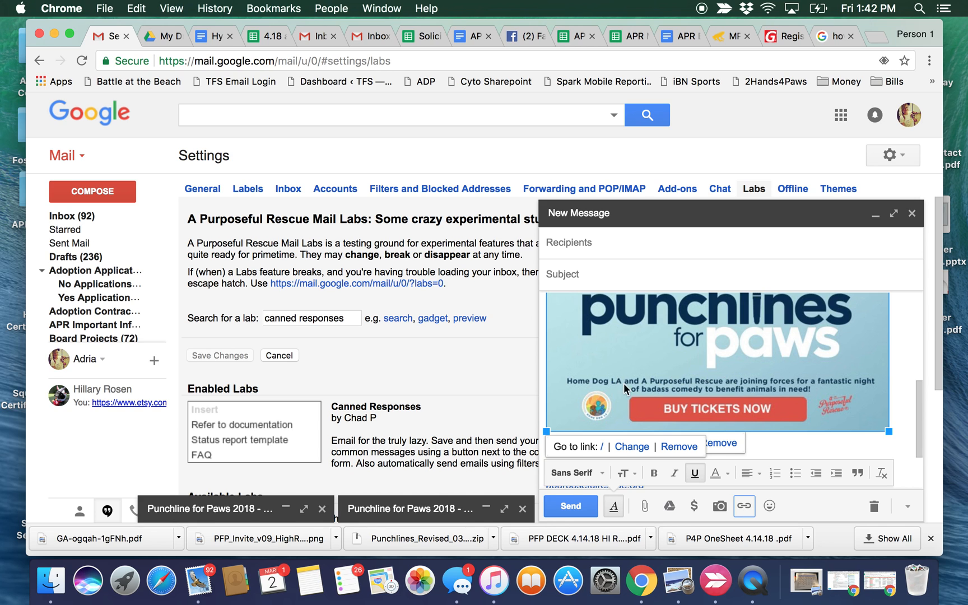
{"action": "left_click", "coordinate": [628, 448]}
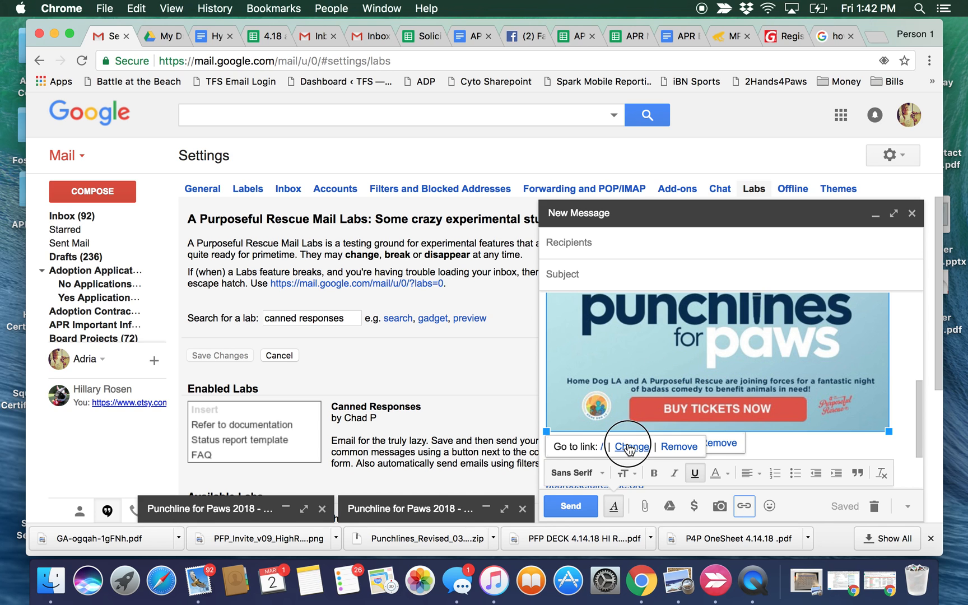
{"action": "left_click", "coordinate": [730, 36]}
{"action": "left_click", "coordinate": [791, 37]}
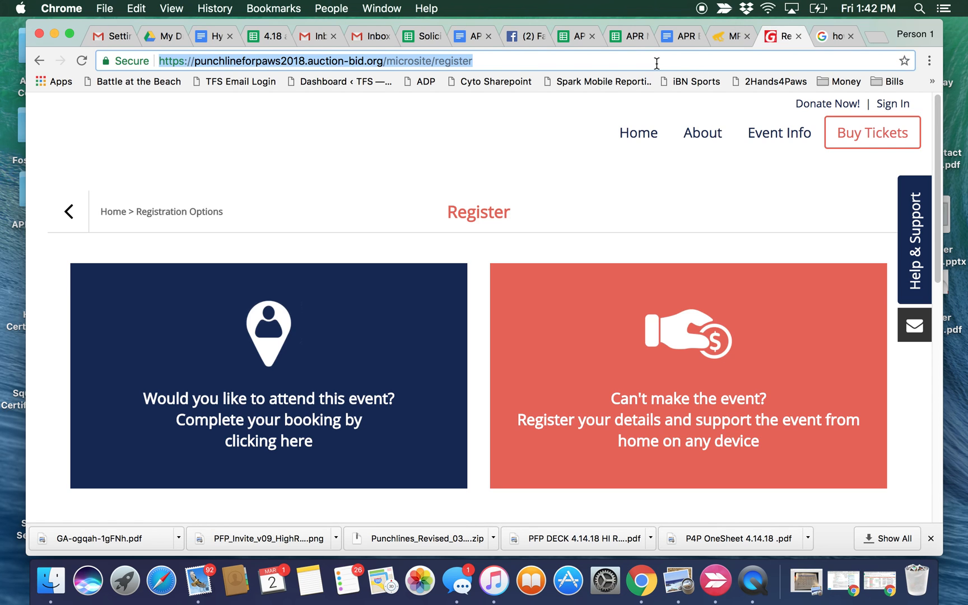
{"action": "left_click", "coordinate": [115, 37]}
{"action": "key", "text": "BackSpace"}
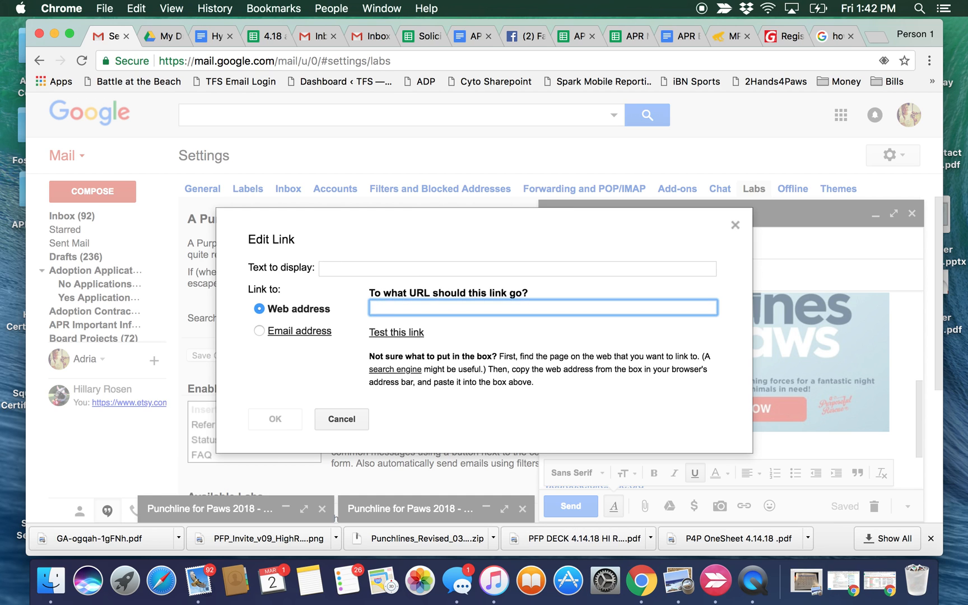
{"action": "key", "text": "super+v"}
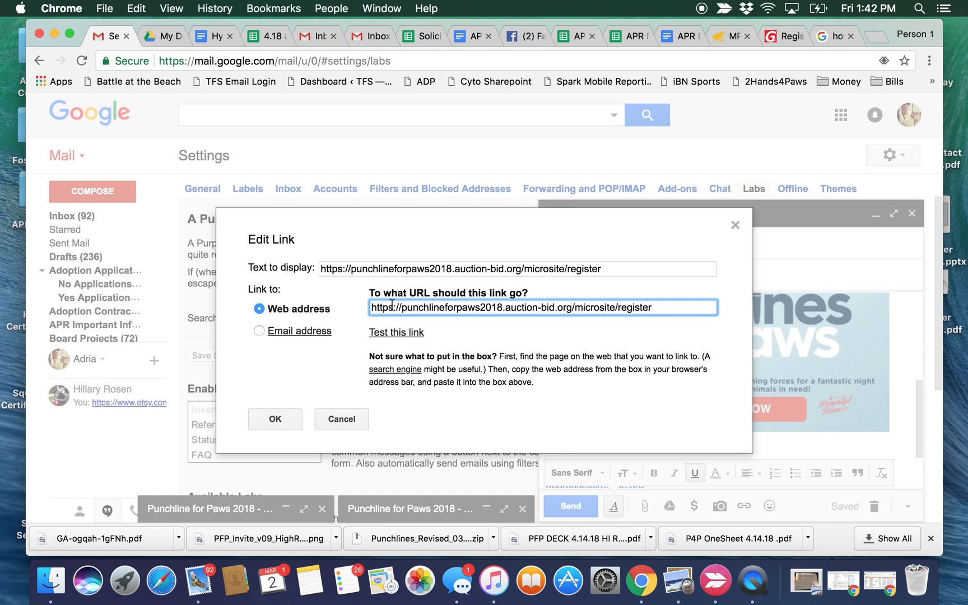
{"action": "left_click", "coordinate": [274, 419]}
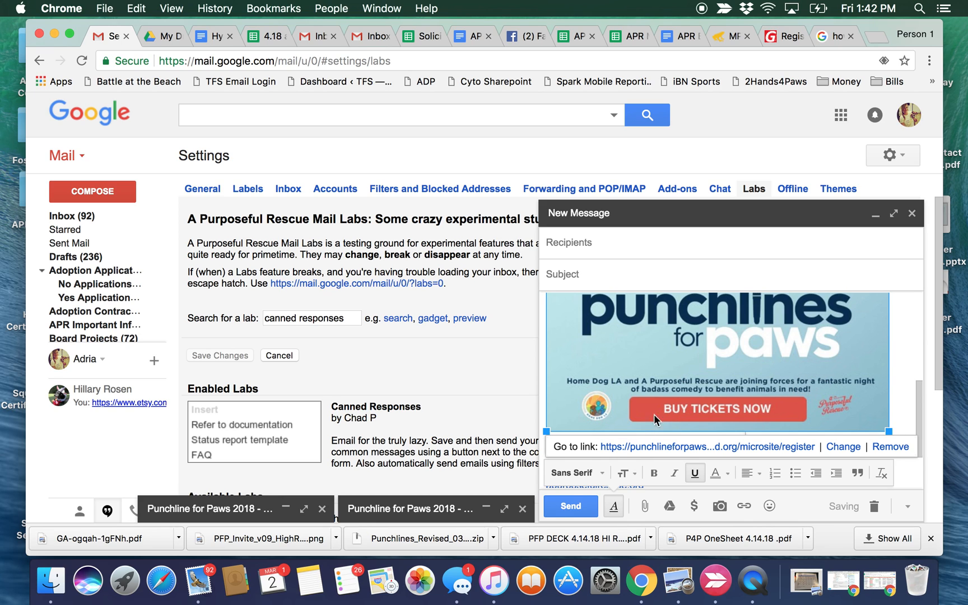
{"action": "left_click", "coordinate": [893, 365]}
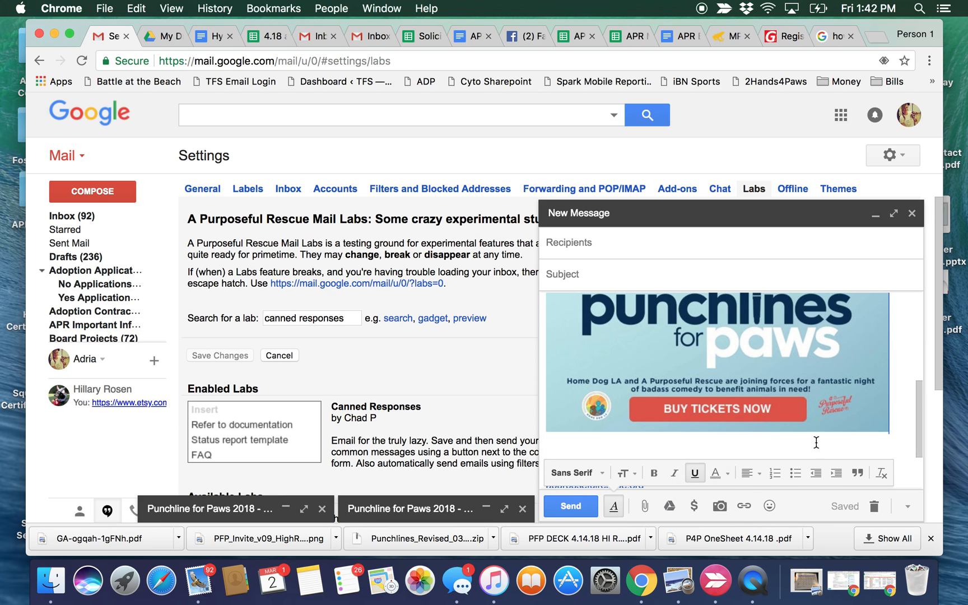
Examine the canned responses list down to the options for saving a new one, and leave it without choosing any
{"action": "left_click", "coordinate": [907, 506]}
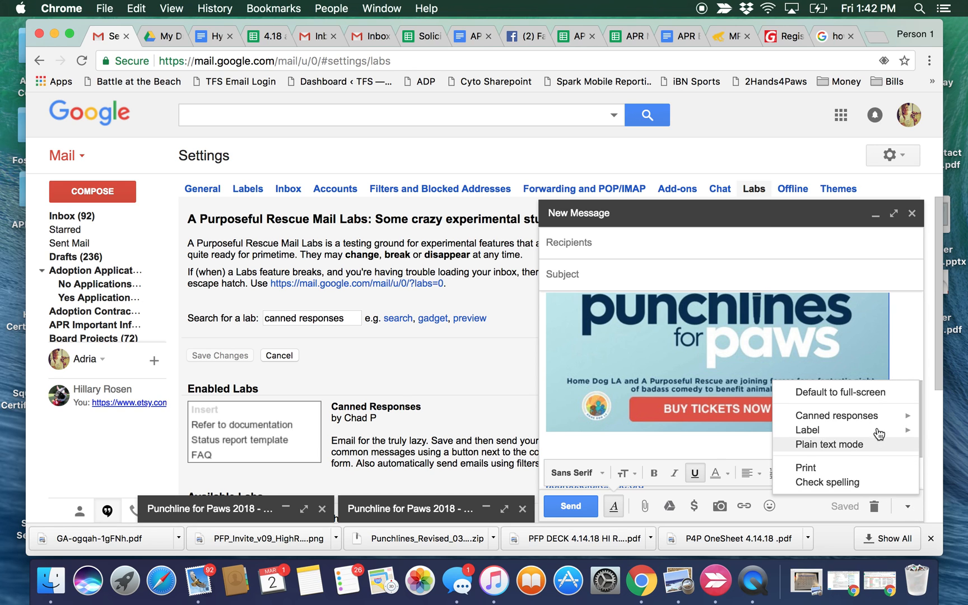
{"action": "mouse_move", "coordinate": [876, 421]}
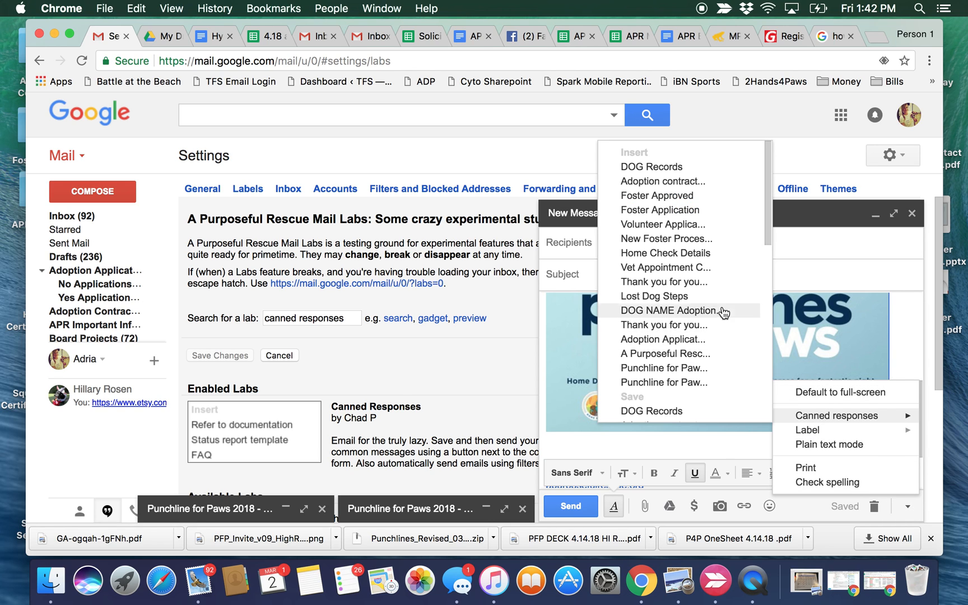
{"action": "scroll", "coordinate": [700, 303], "scroll_direction": "down", "scroll_amount": 5}
{"action": "scroll", "coordinate": [703, 299], "scroll_direction": "down", "scroll_amount": 4}
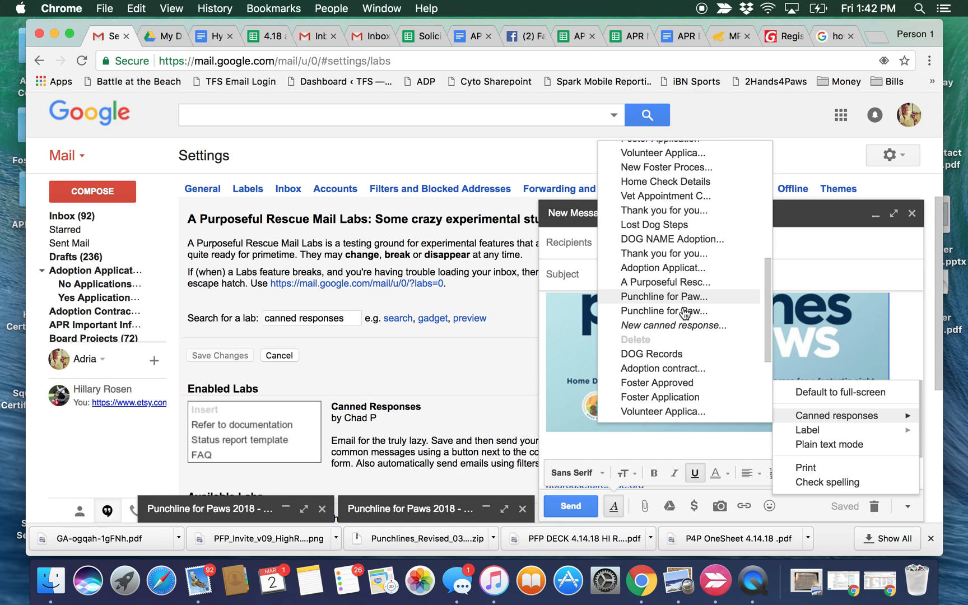
{"action": "left_click", "coordinate": [892, 327]}
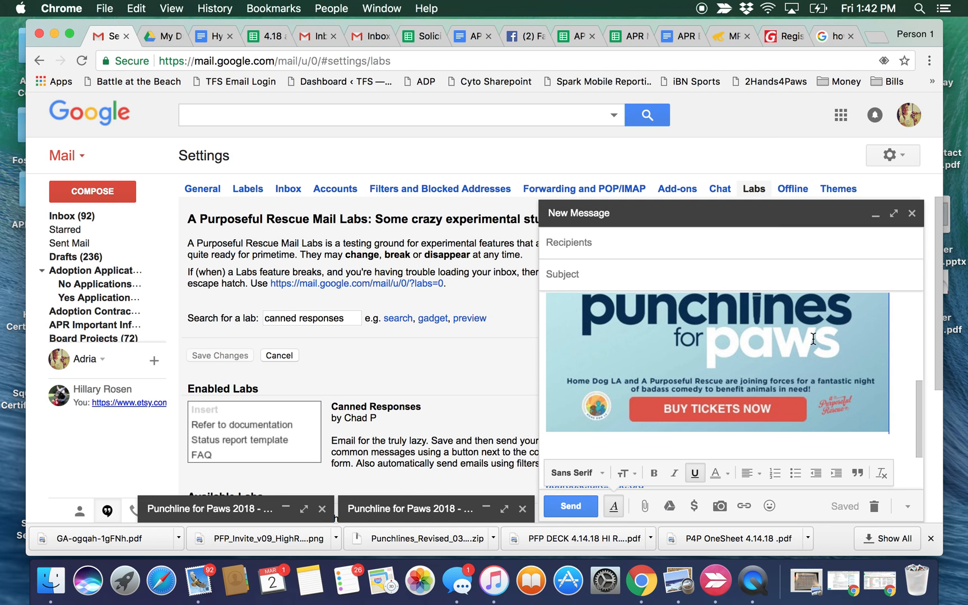
Review the draft's invitation image from its upper edge to the signature below it
{"action": "scroll", "coordinate": [882, 373], "scroll_direction": "up", "scroll_amount": 5}
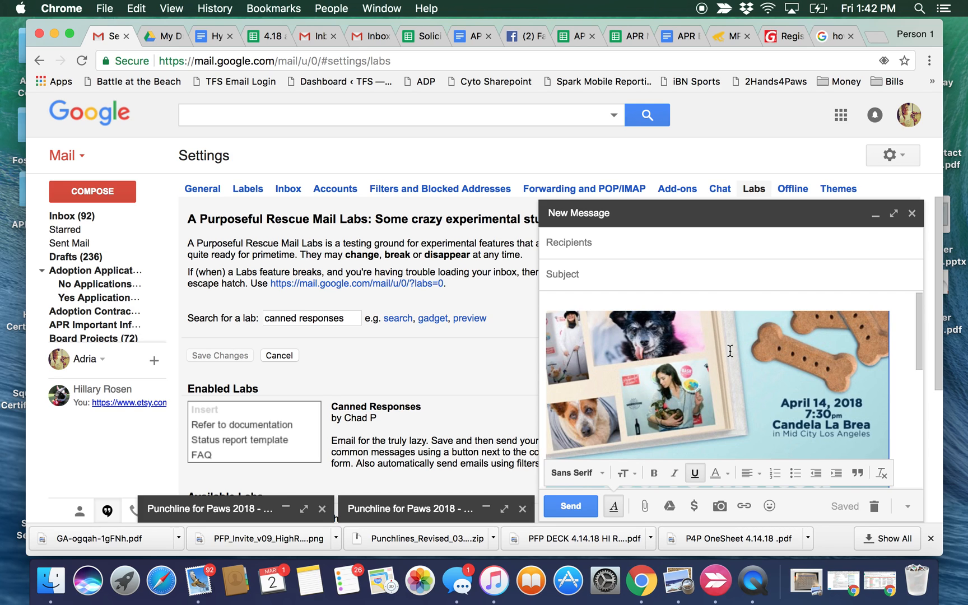
{"action": "scroll", "coordinate": [854, 336], "scroll_direction": "down", "scroll_amount": 5}
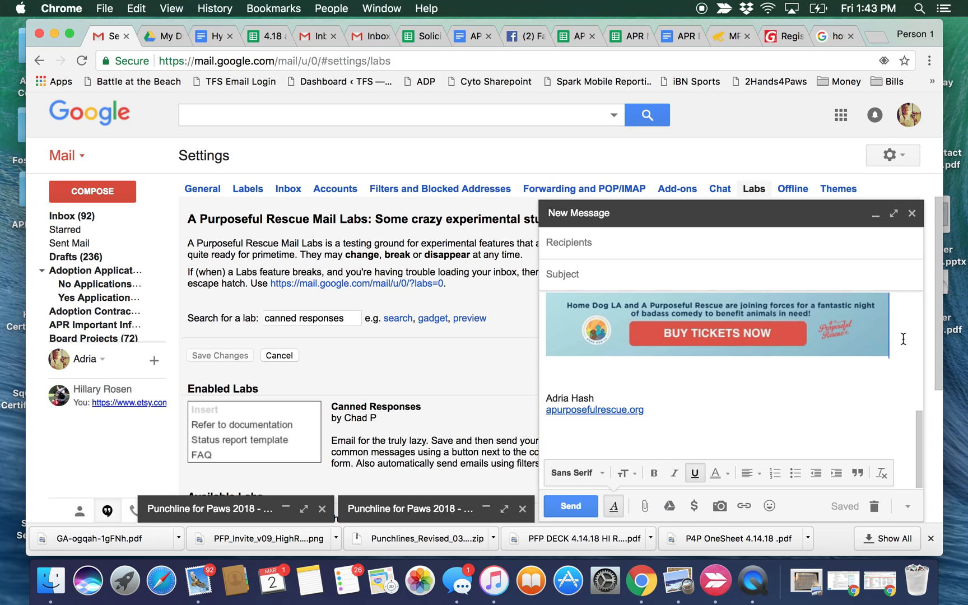
{"action": "scroll", "coordinate": [816, 344], "scroll_direction": "up", "scroll_amount": 3}
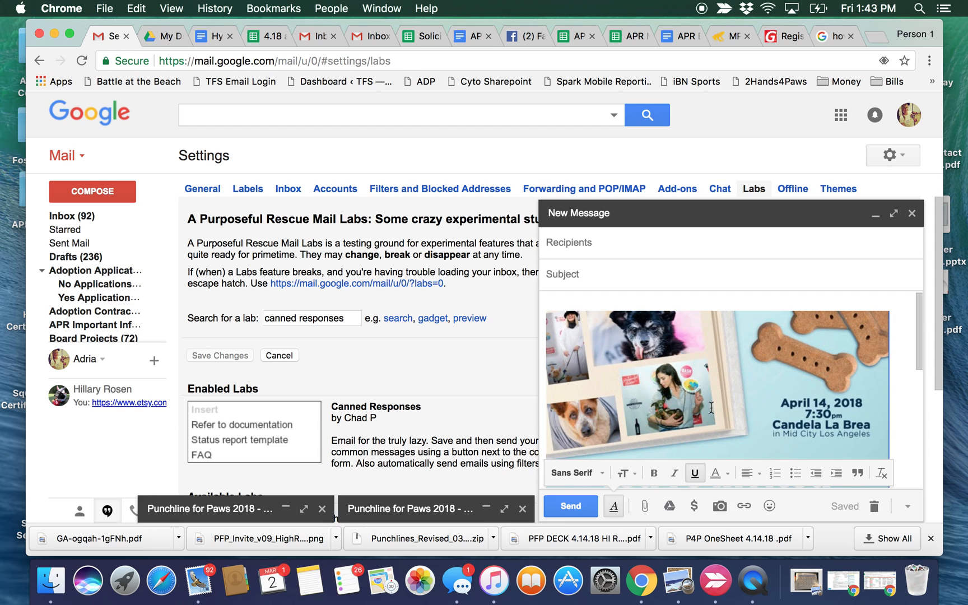